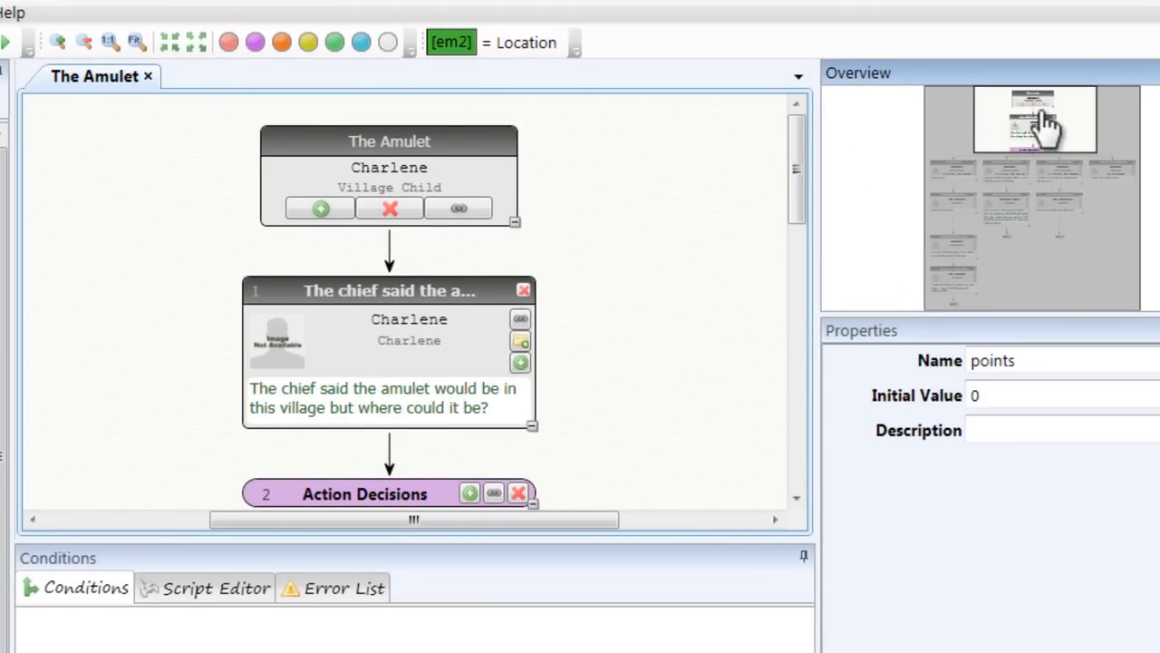
Give the "The chief said the amulet…" node the Display This Node Only Once condition with False Action set to Passthrough
left_click_drag(1025, 138, 1029, 204)
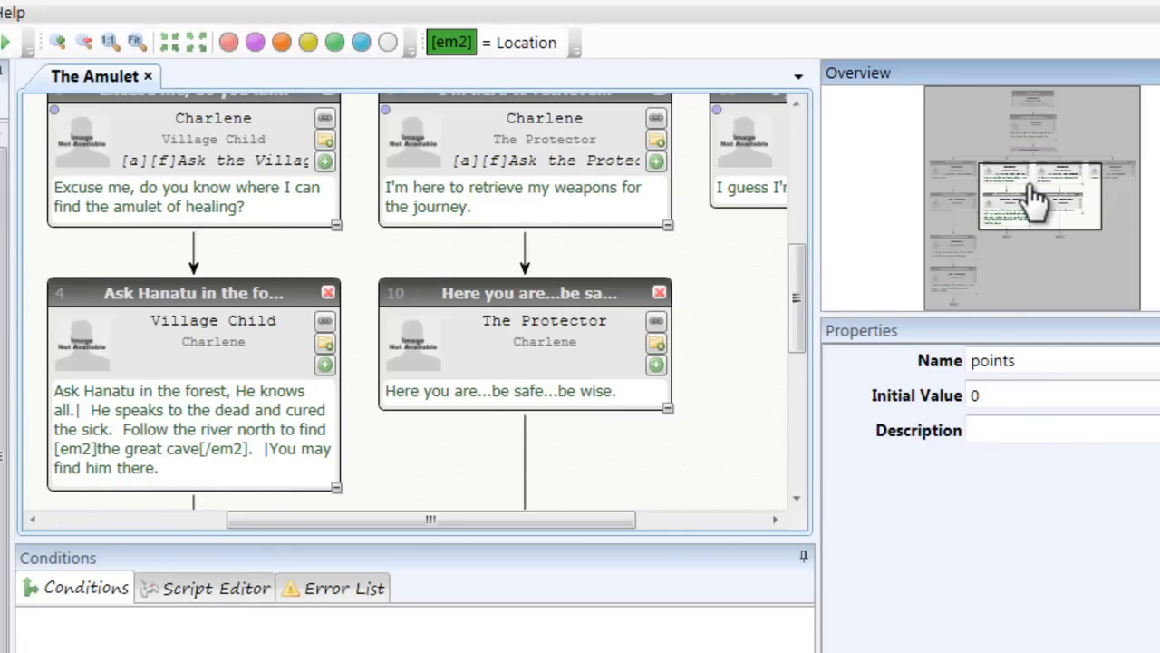
left_click_drag(1034, 197, 1041, 143)
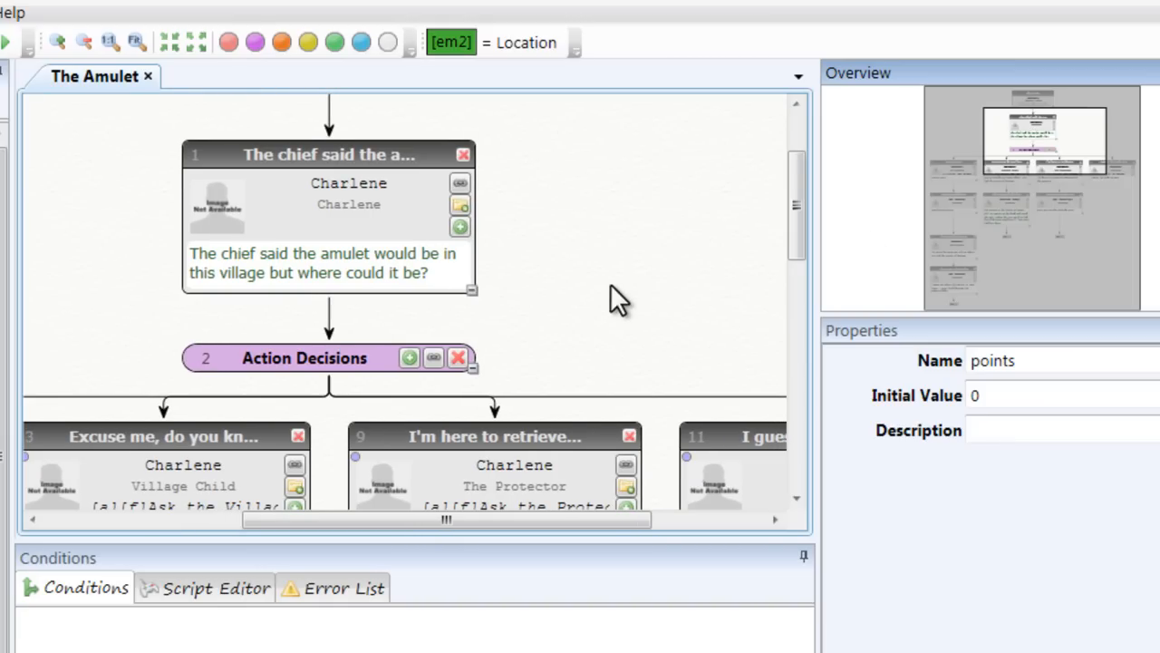
left_click_drag(1033, 148, 1042, 136)
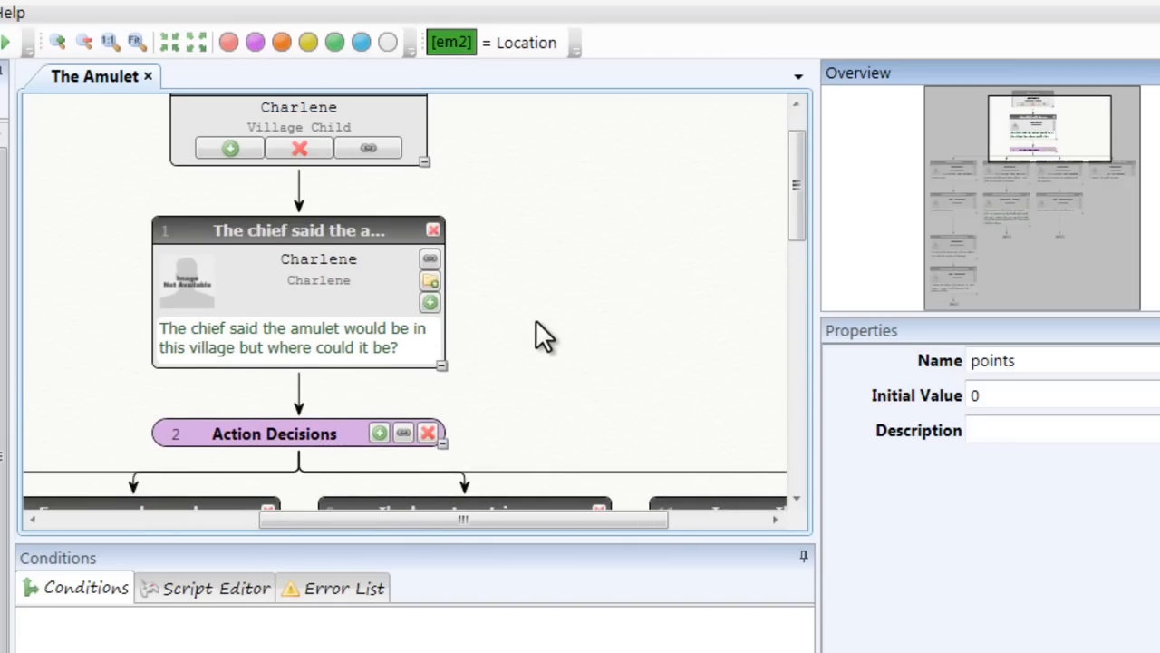
left_click(314, 285)
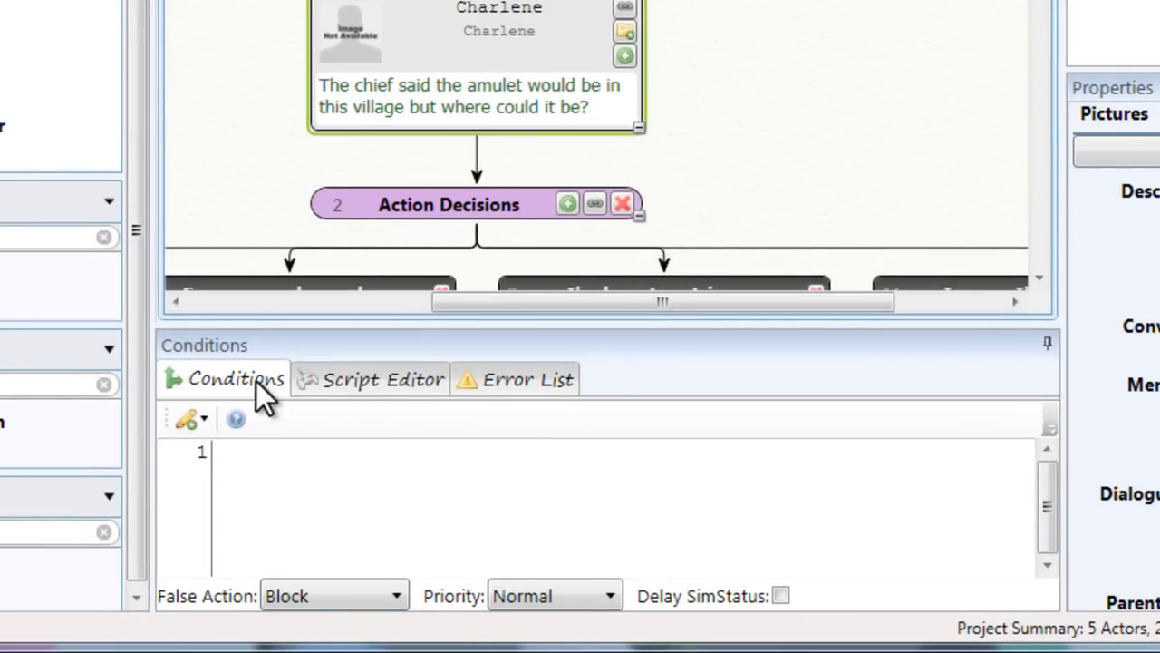
left_click(312, 606)
left_click(311, 645)
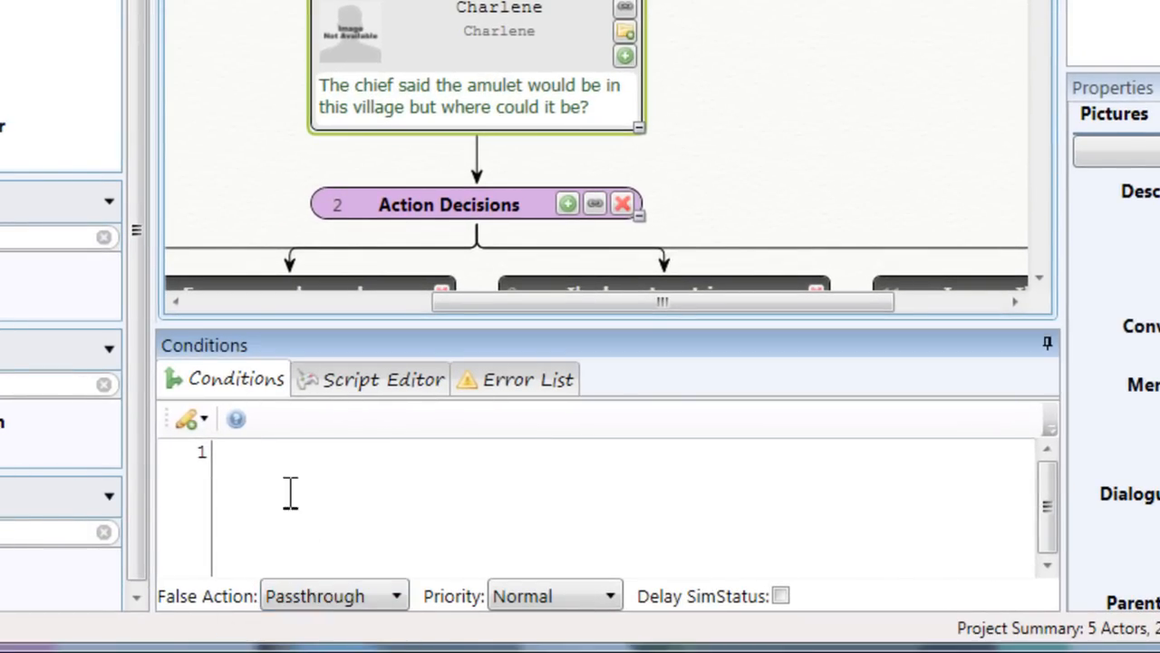
left_click(190, 414)
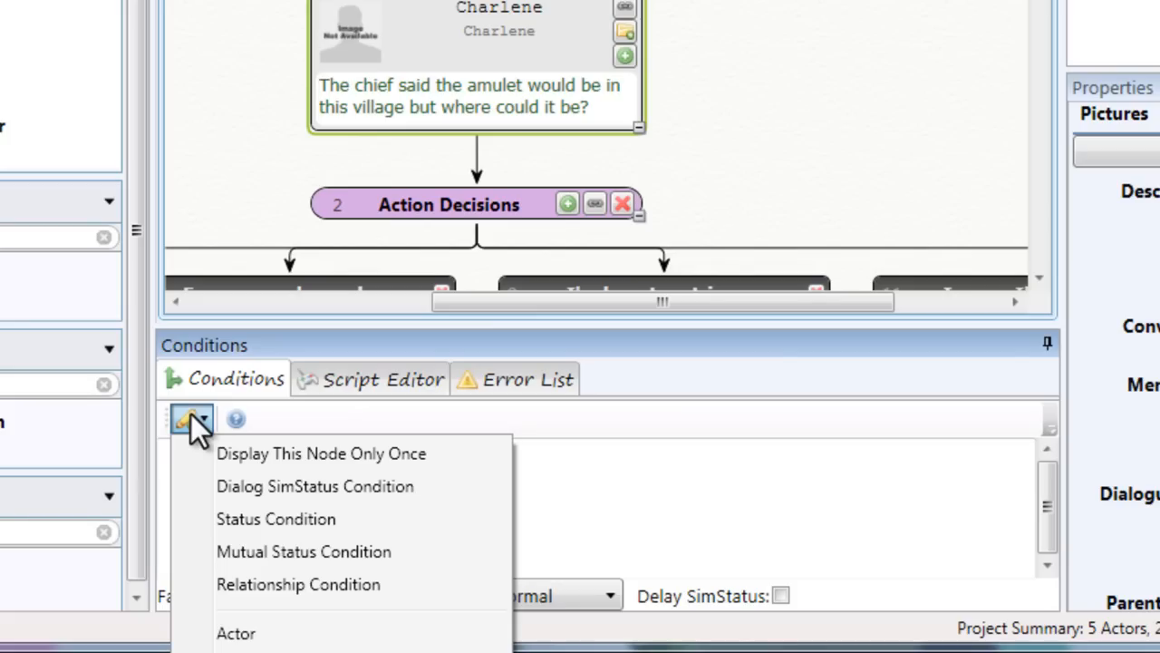
left_click(328, 459)
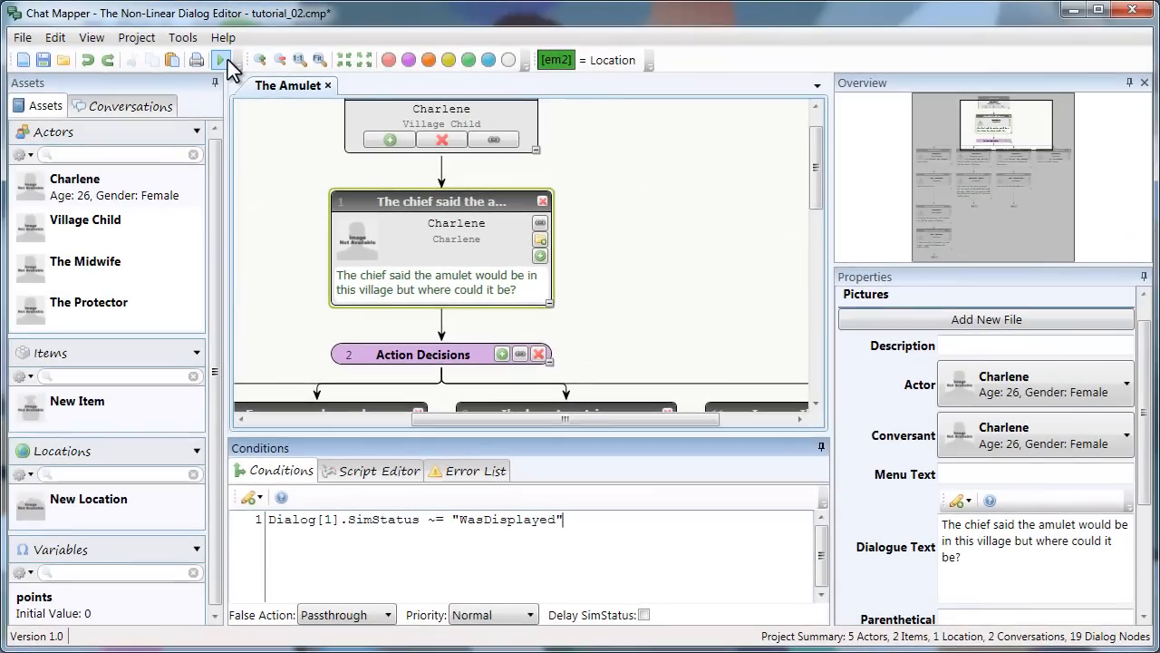
Start the simulator and play The Amulet conversation, asking the Village Child and the Protector before choosing Leave
left_click(223, 60)
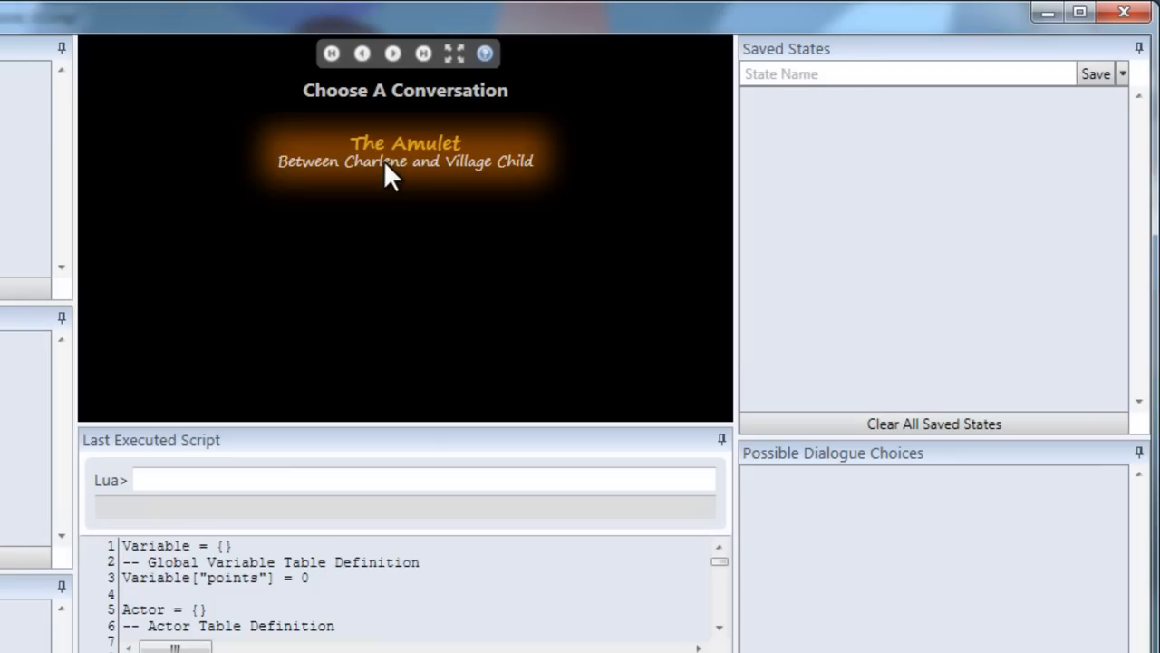
left_click(424, 154)
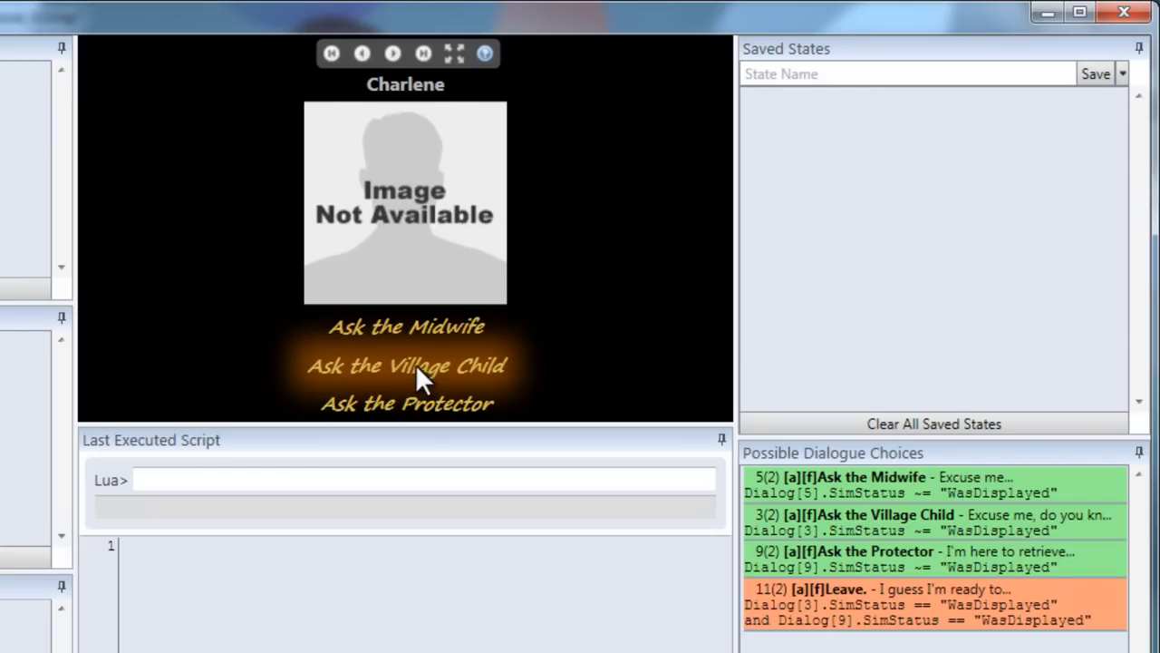
left_click(386, 370)
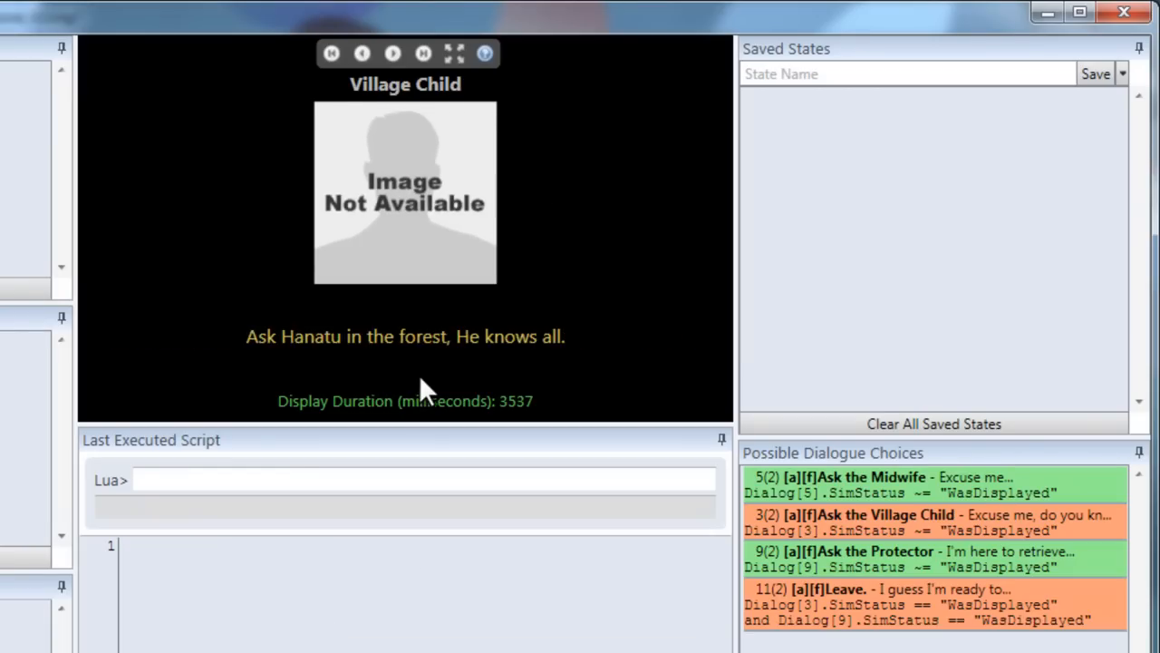
left_click(412, 395)
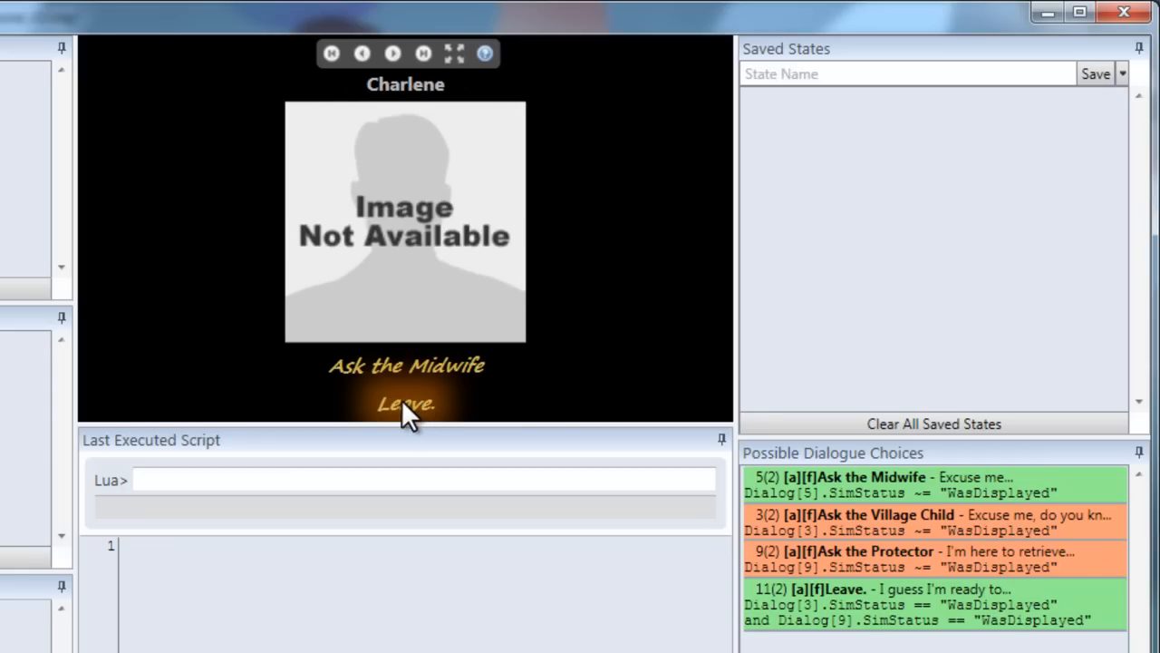
left_click(405, 409)
left_click(578, 341)
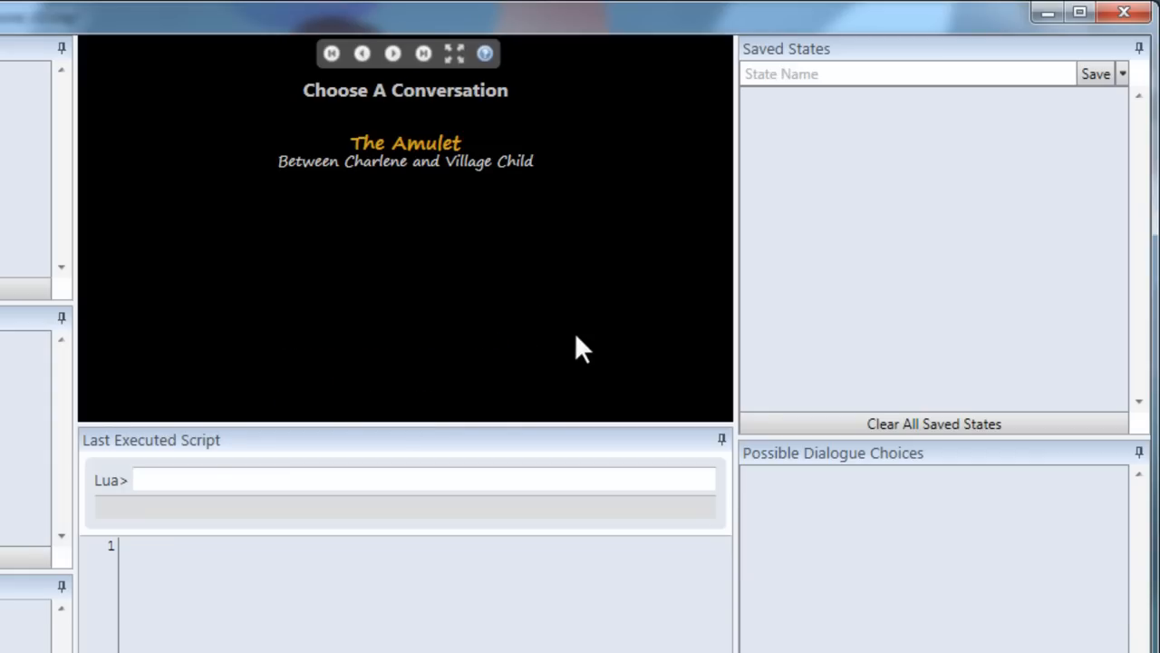
Replay The Amulet conversation in the same simulation, choose Leave, and close the simulator
left_click(399, 161)
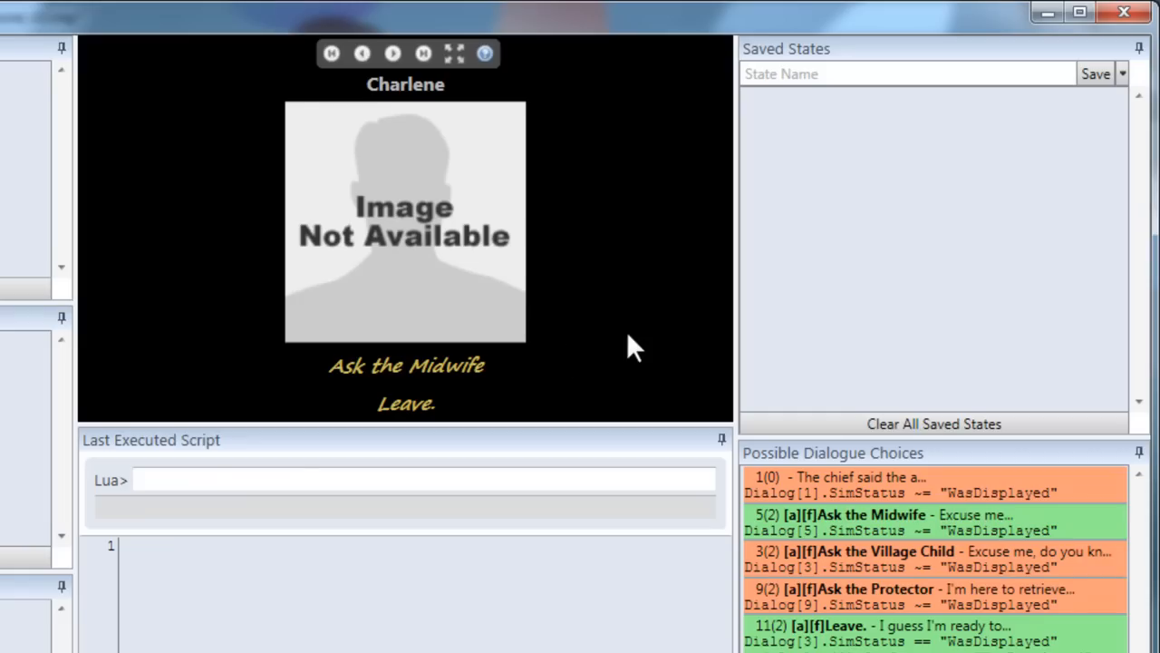
left_click(426, 402)
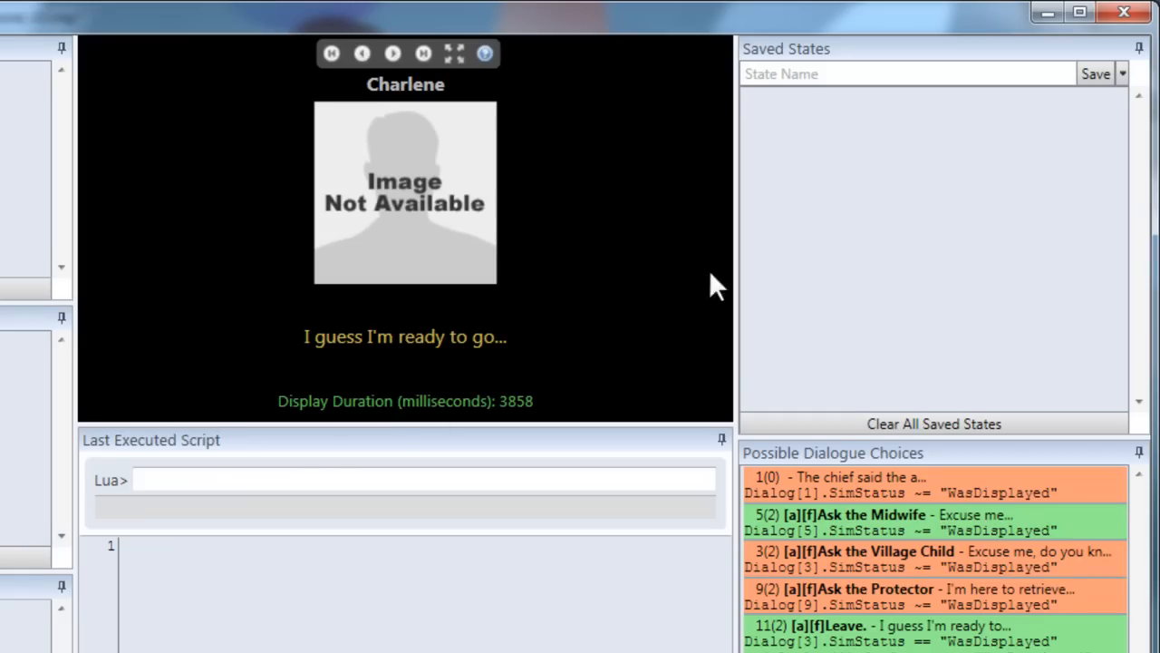
left_click(1124, 13)
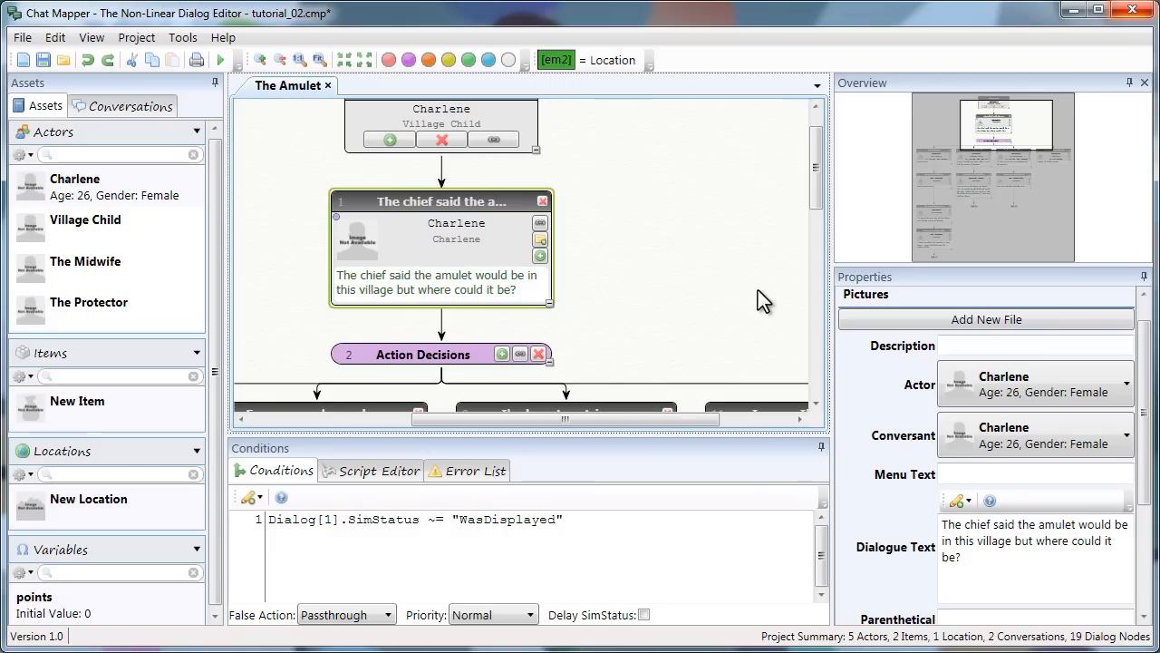
Set the False Action of the "The chief said the amulet…" node to Block
left_click(592, 256)
left_click(424, 221)
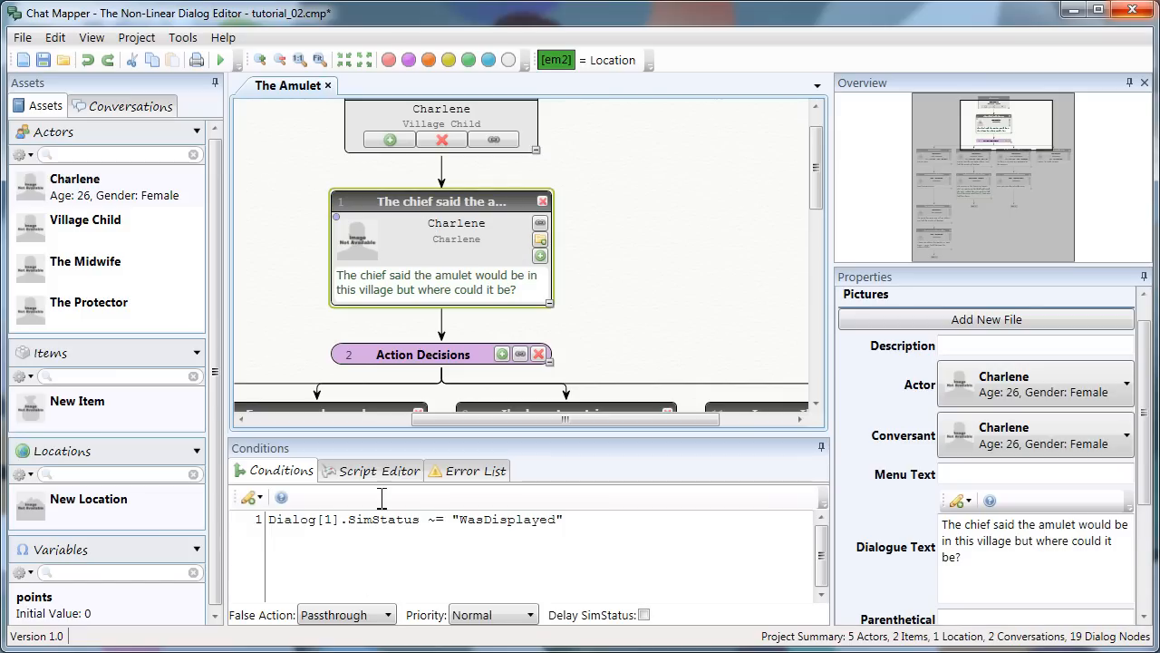
left_click(355, 617)
left_click(349, 632)
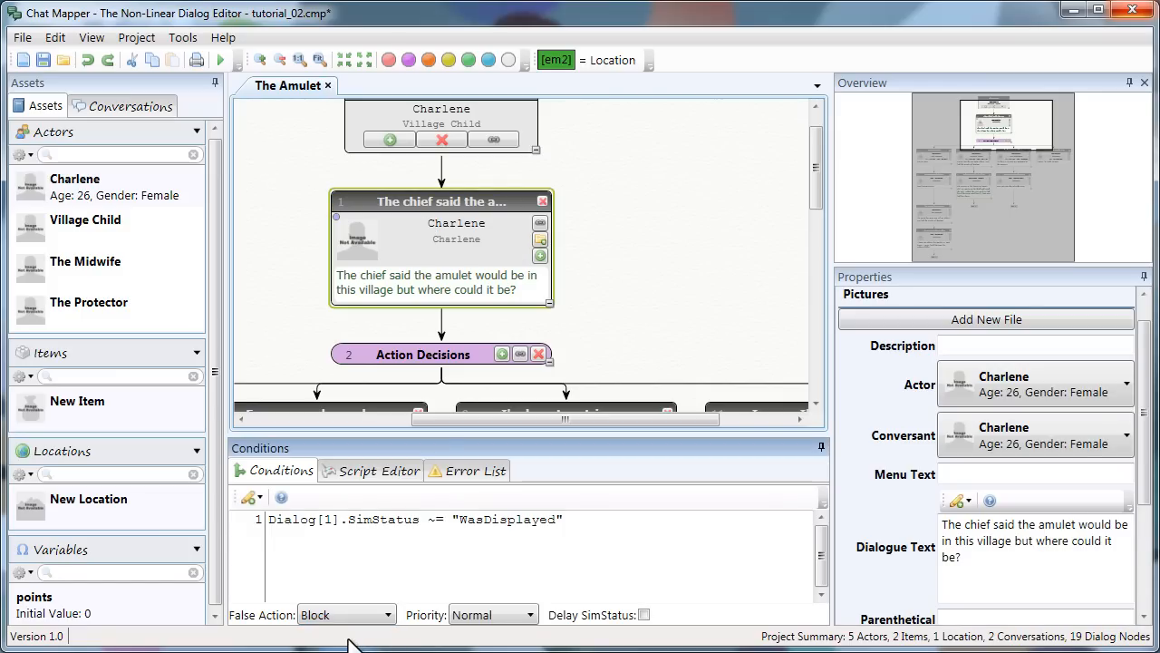
Add a sibling dialog to the "The chief said the amulet…" node with the text "I should come back once I have the Amulet."
right_click(426, 251)
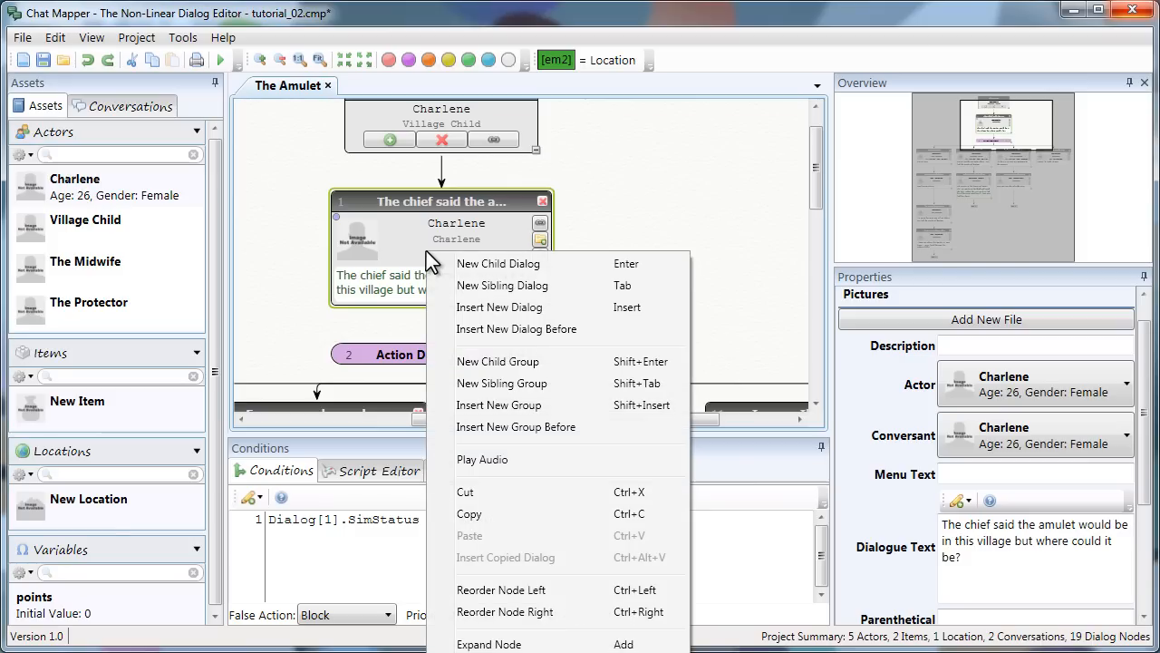
left_click(493, 288)
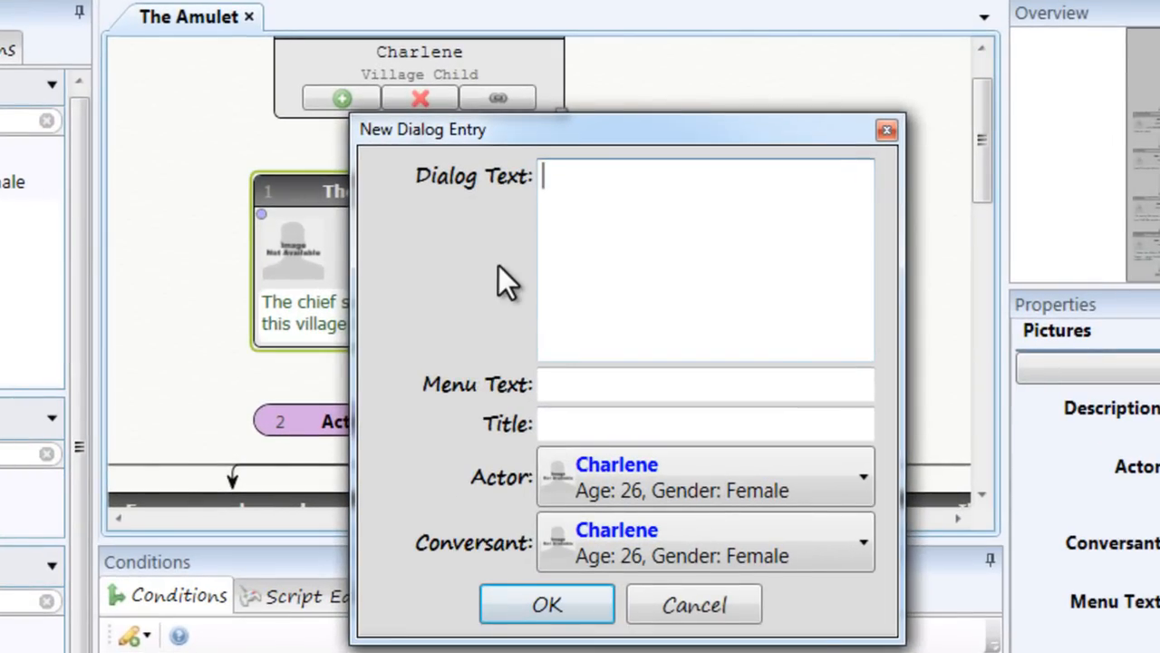
type("I should c")
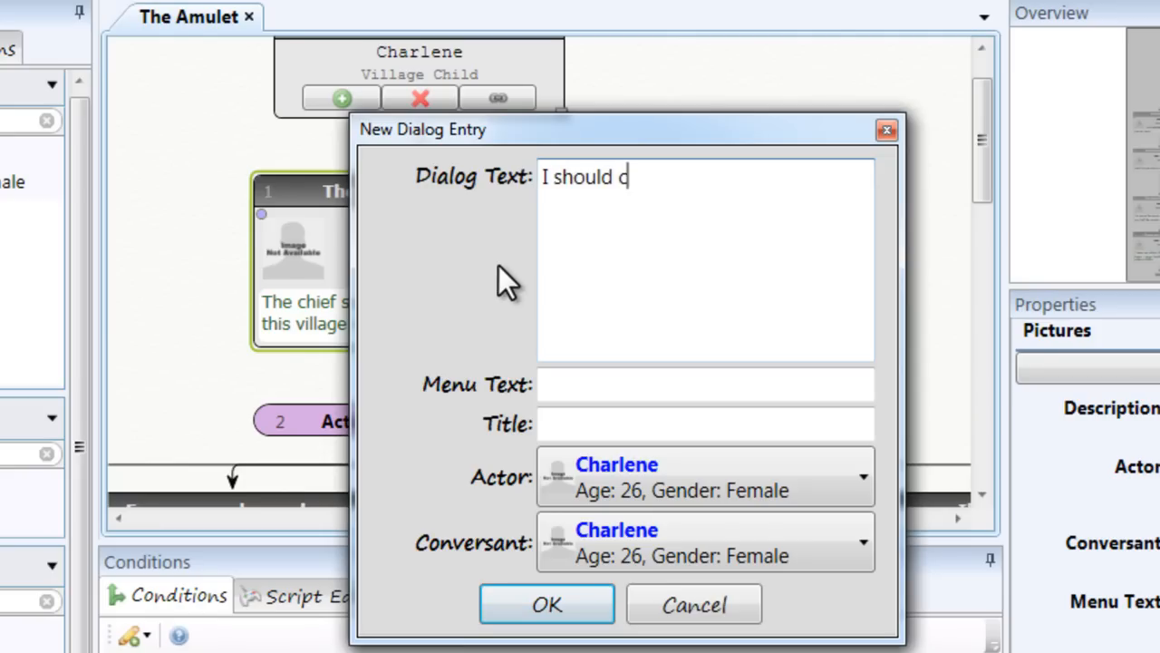
type("ome back once I have the Amulet.")
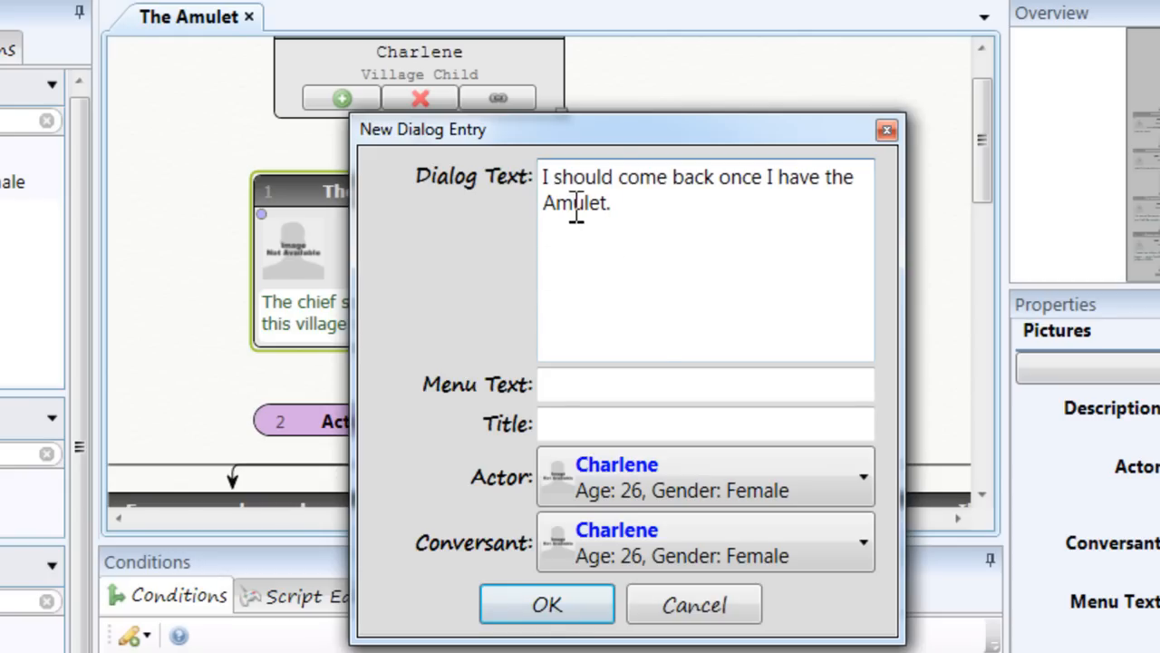
left_click(555, 386)
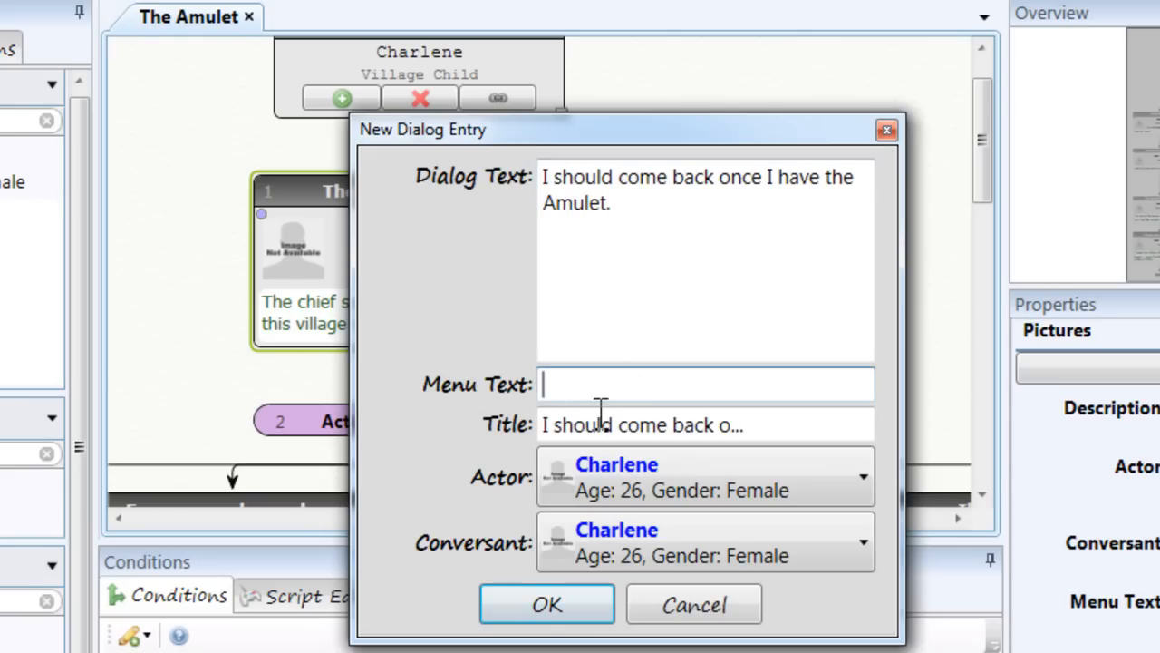
left_click(558, 609)
left_click_drag(661, 521, 702, 519)
scroll(981, 172, "up", 1)
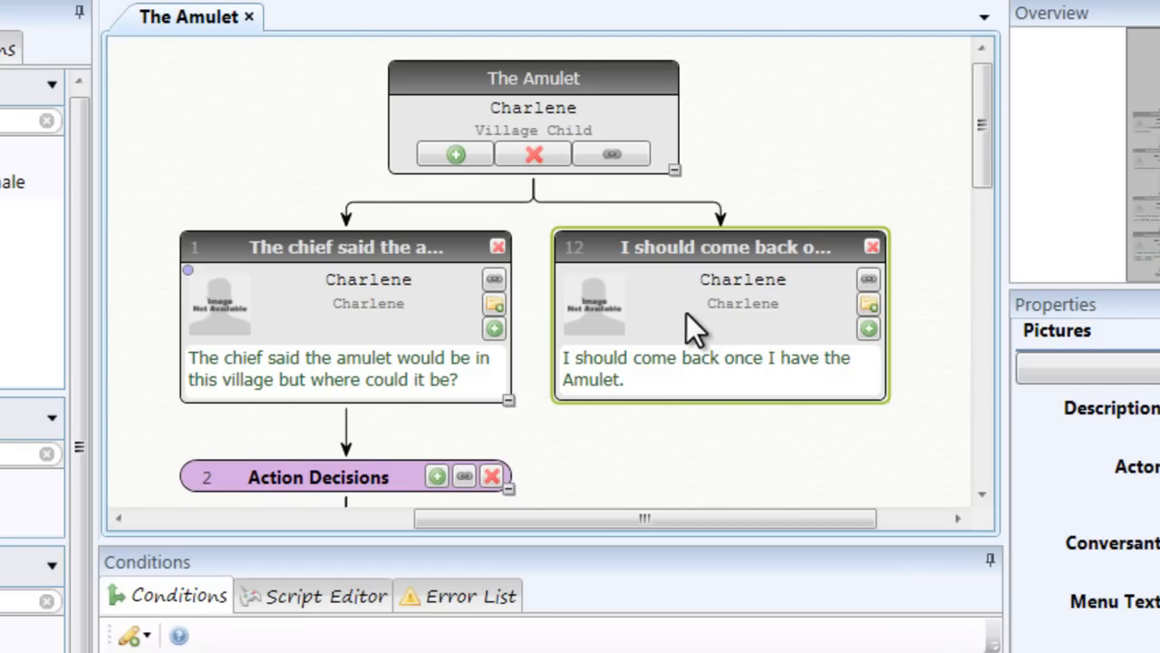
Set the priority of the "I should come back once I have the Amulet." node to BelowNormal
left_click(413, 314)
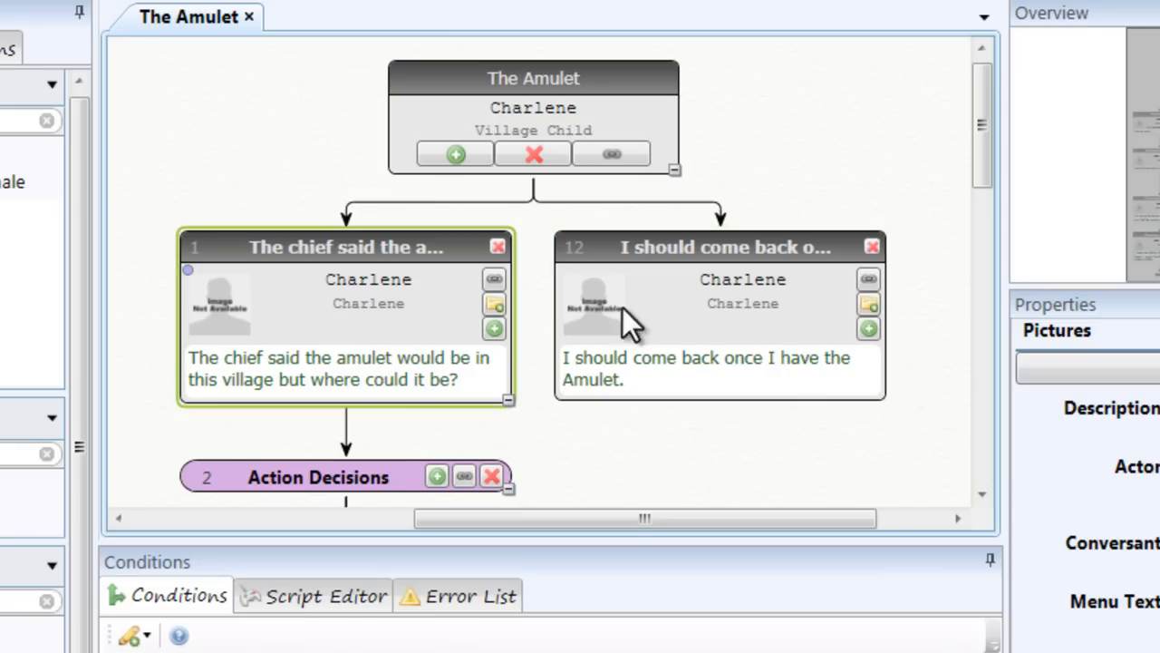
left_click(683, 305)
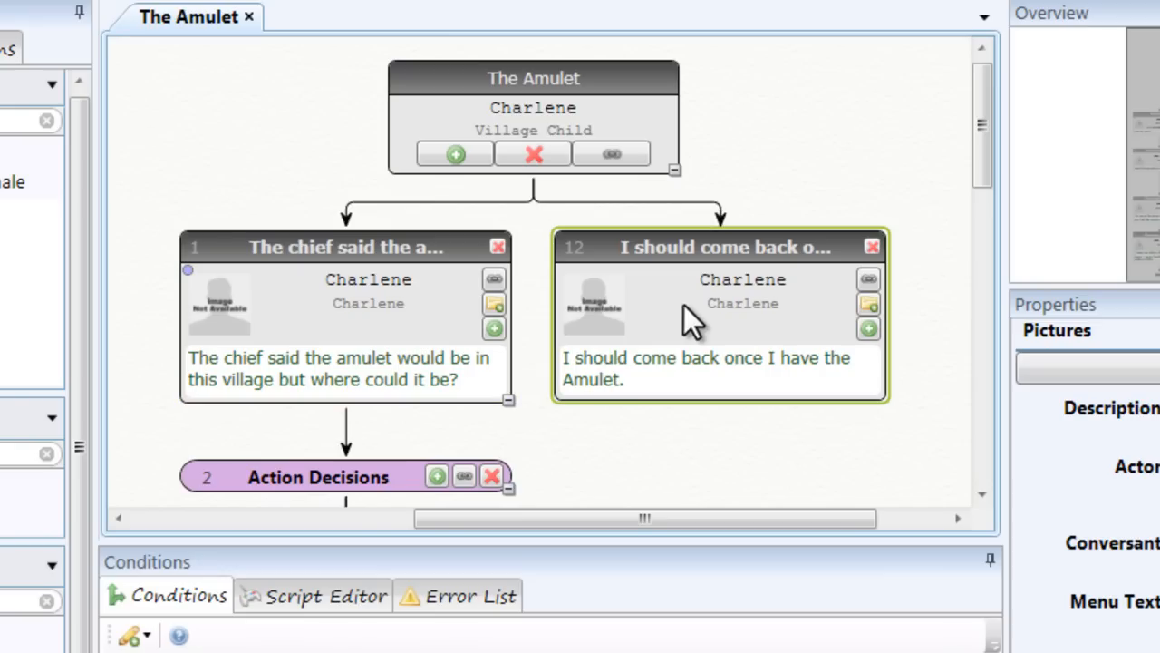
left_click(377, 315)
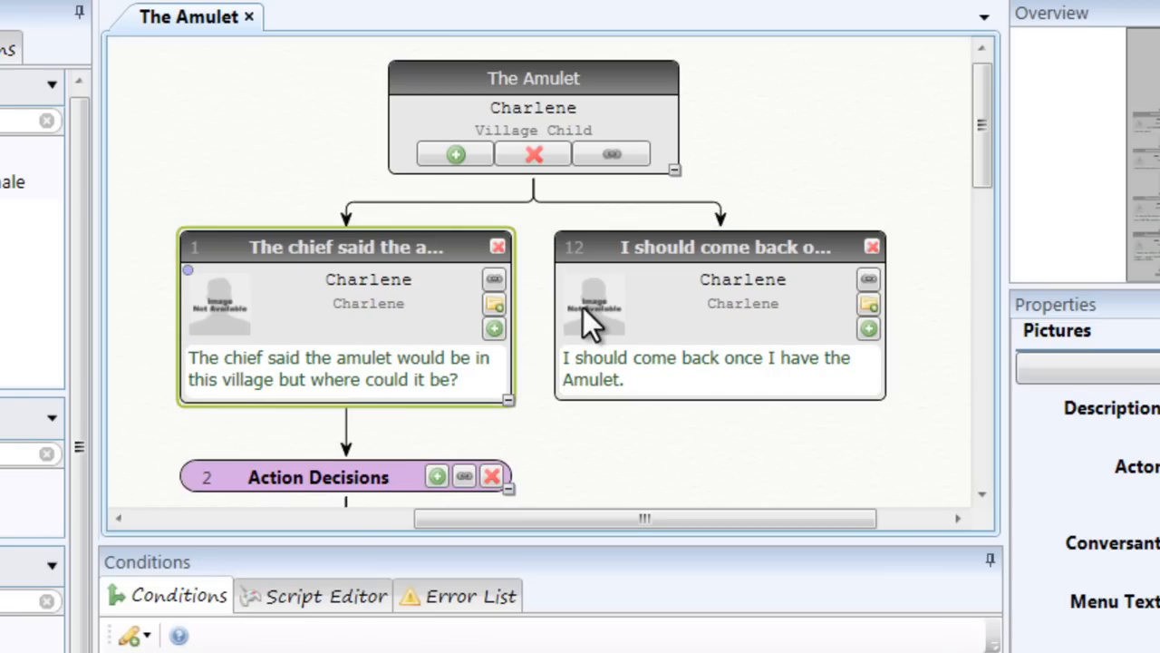
left_click(622, 302)
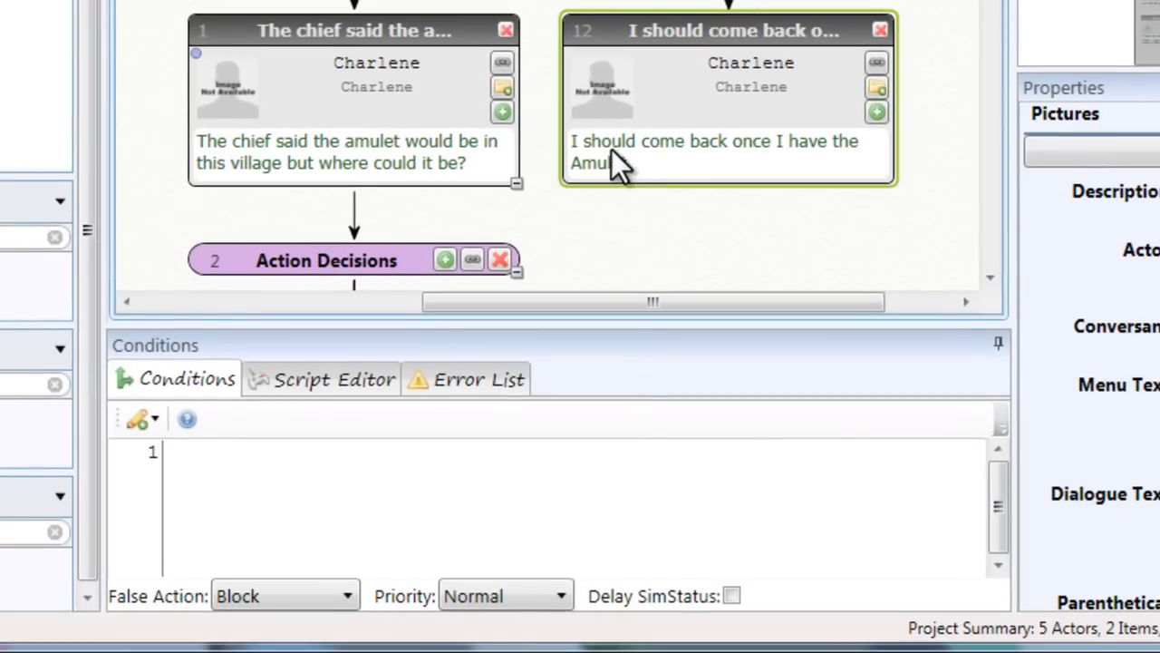
left_click(506, 595)
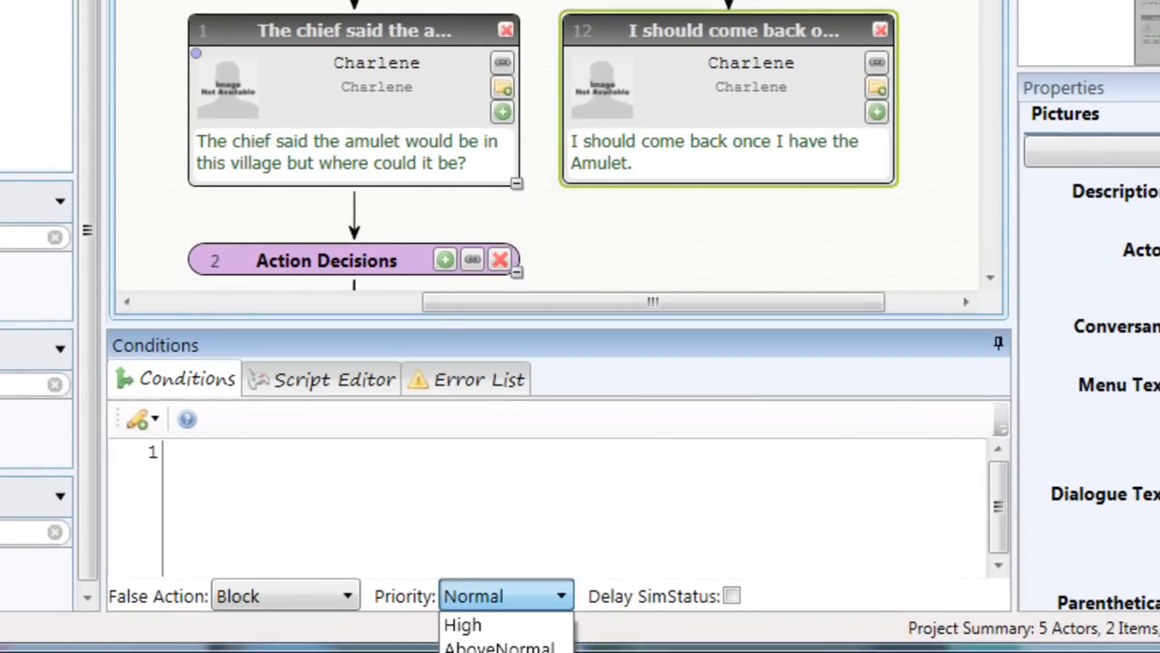
left_click(498, 651)
left_click(632, 252)
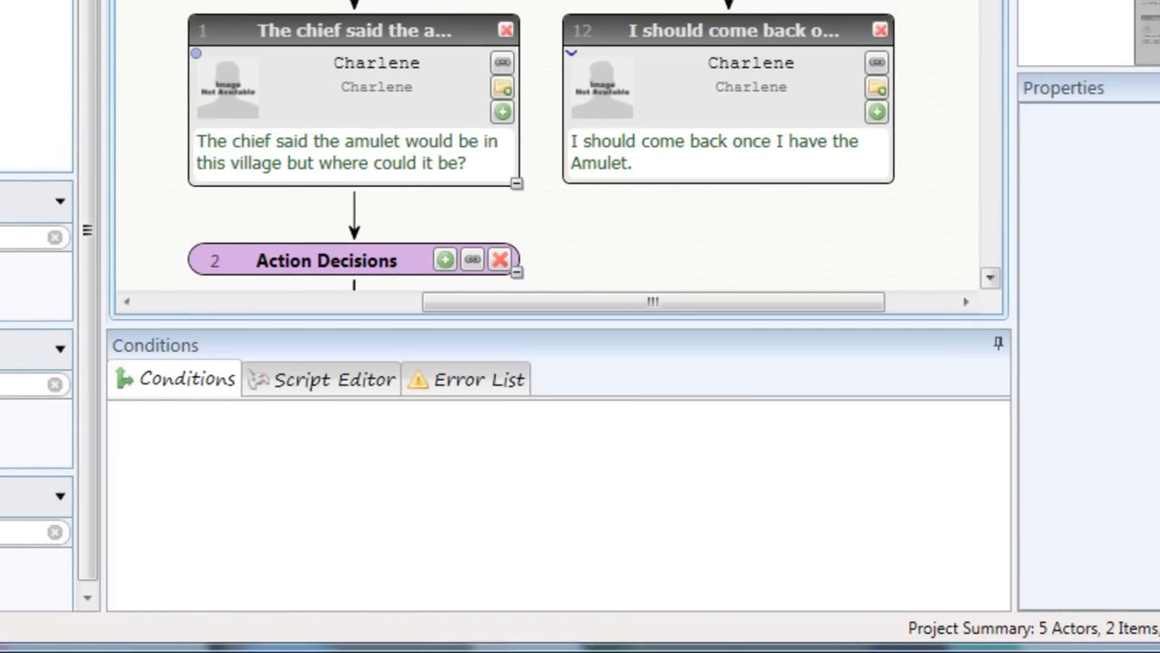
scroll(550, 145, "up", 1)
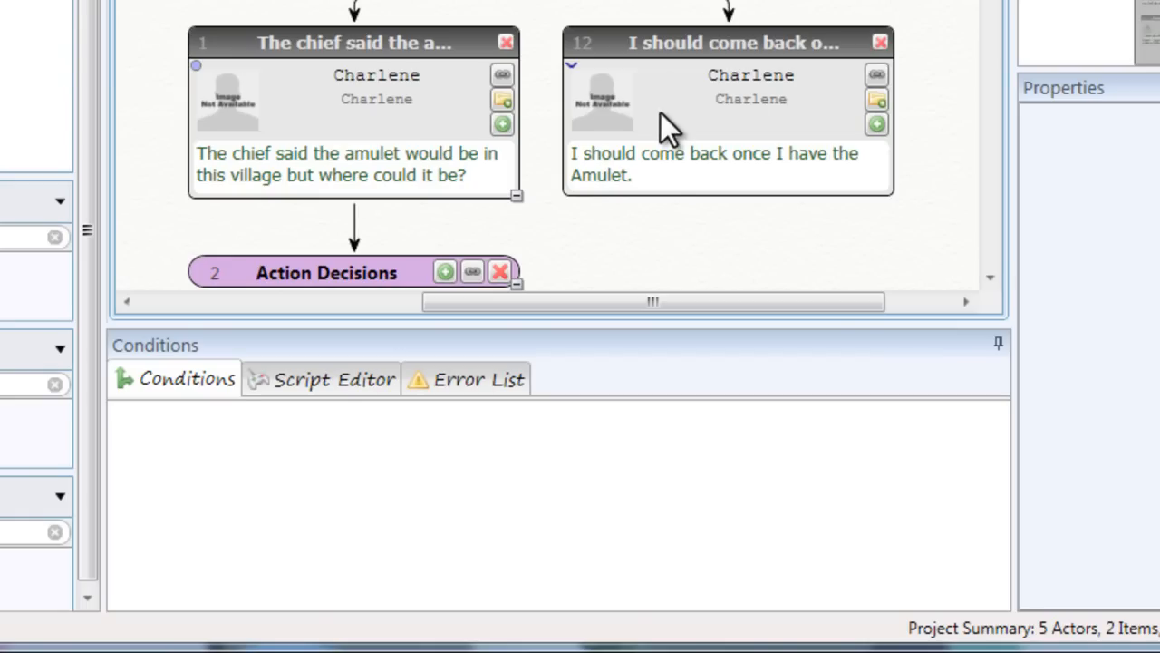
Simulate the edited The Amulet conversation from its start, asking the Village Child and the Protector, and finish it with Leave
left_click(336, 112)
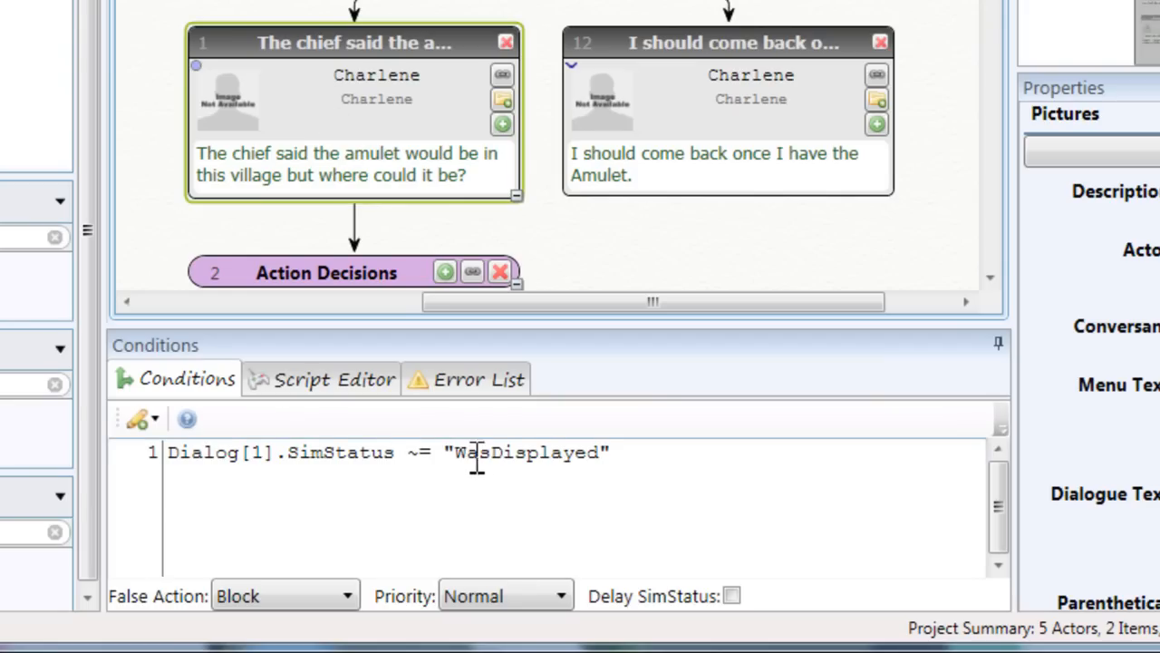
left_click(717, 91)
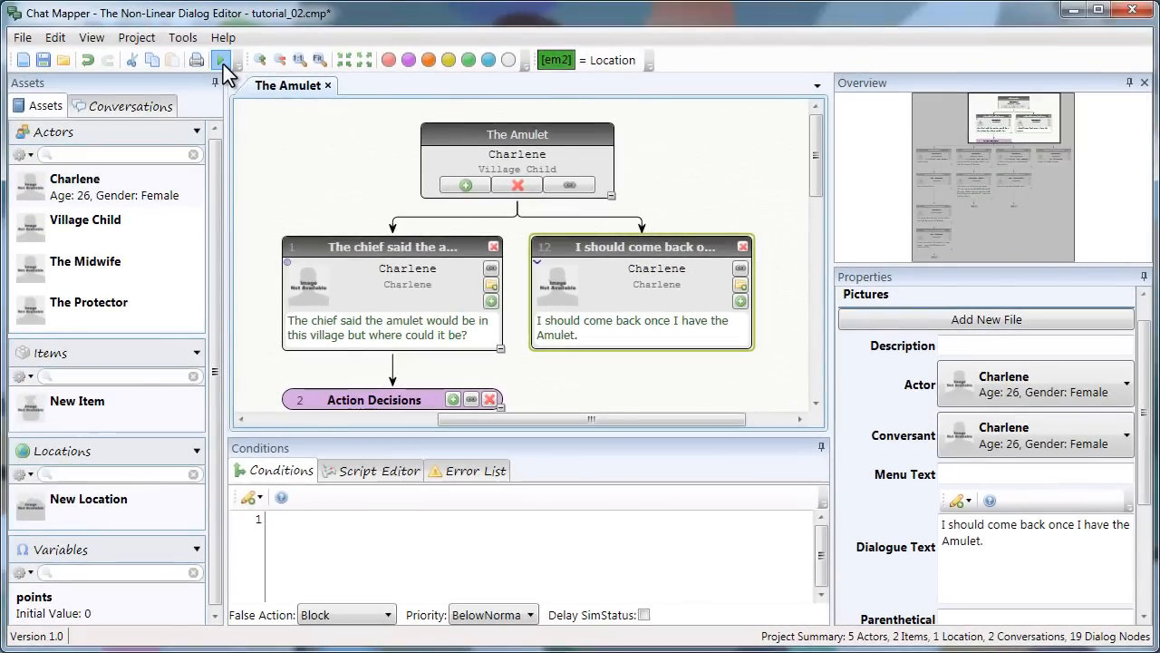
left_click(220, 60)
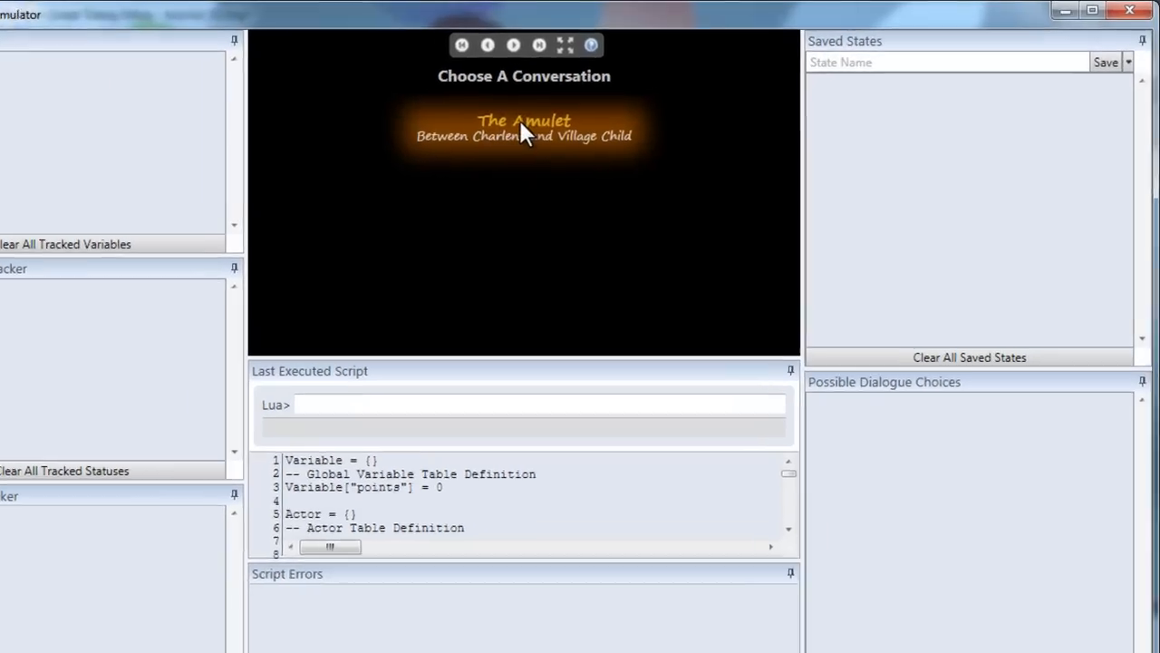
left_click(580, 107)
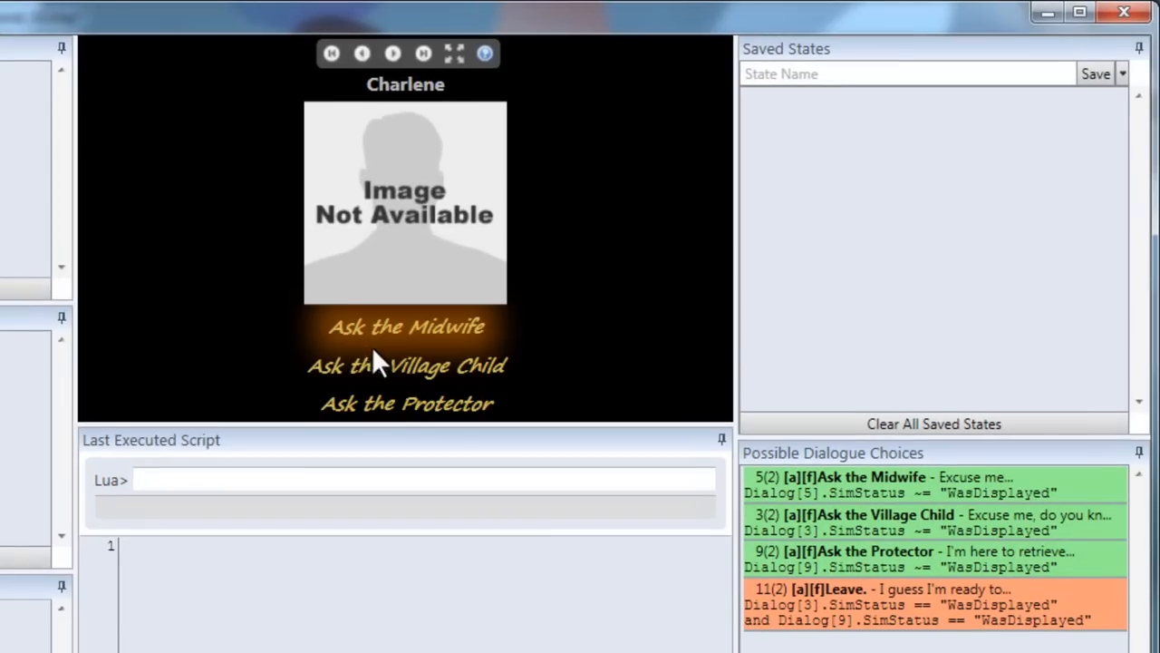
left_click(363, 358)
left_click(397, 375)
left_click(399, 387)
left_click(403, 389)
left_click(403, 399)
left_click(404, 398)
left_click(407, 404)
left_click(407, 399)
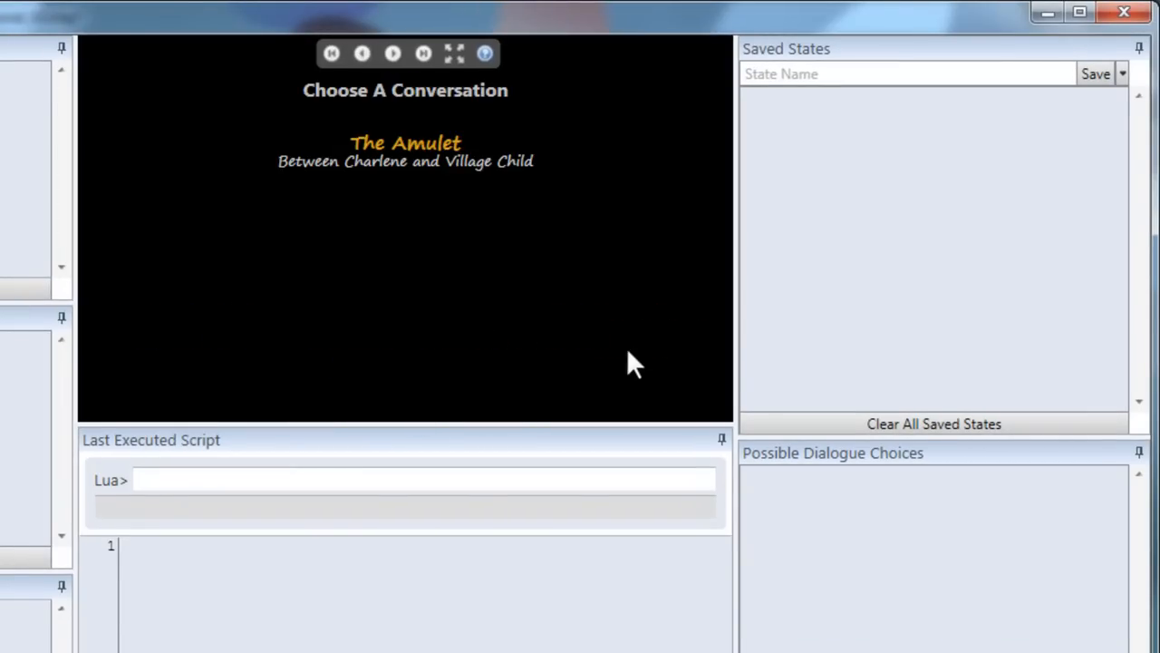
Run The Amulet conversation again in the simulator and close the simulator
left_click(415, 168)
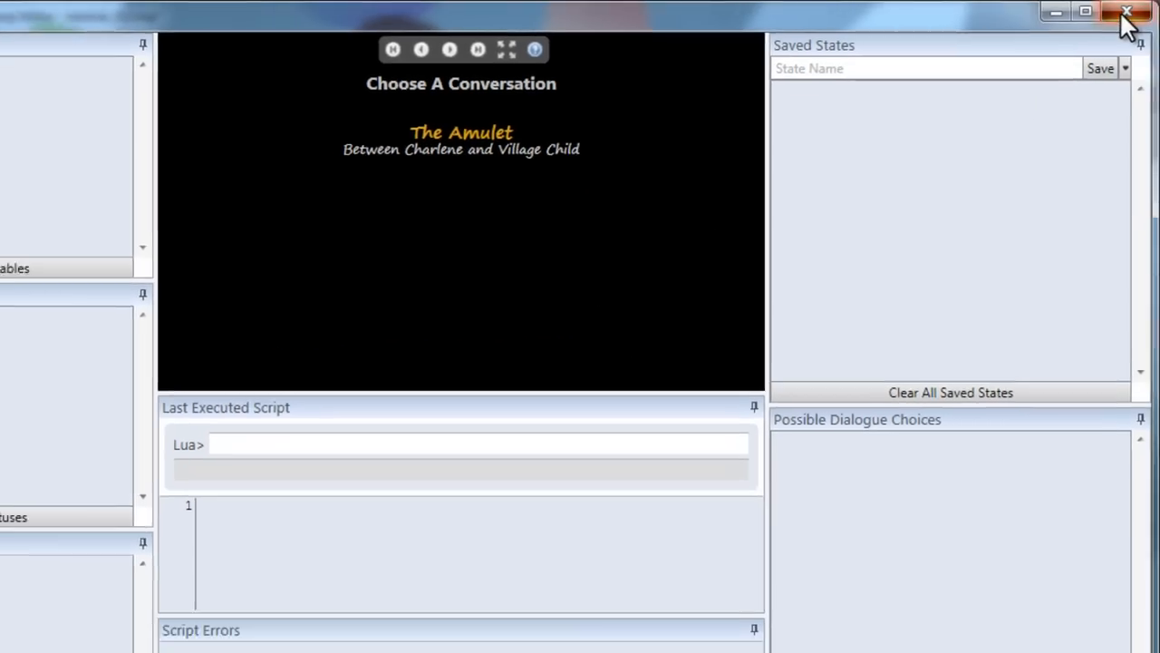
left_click(1124, 12)
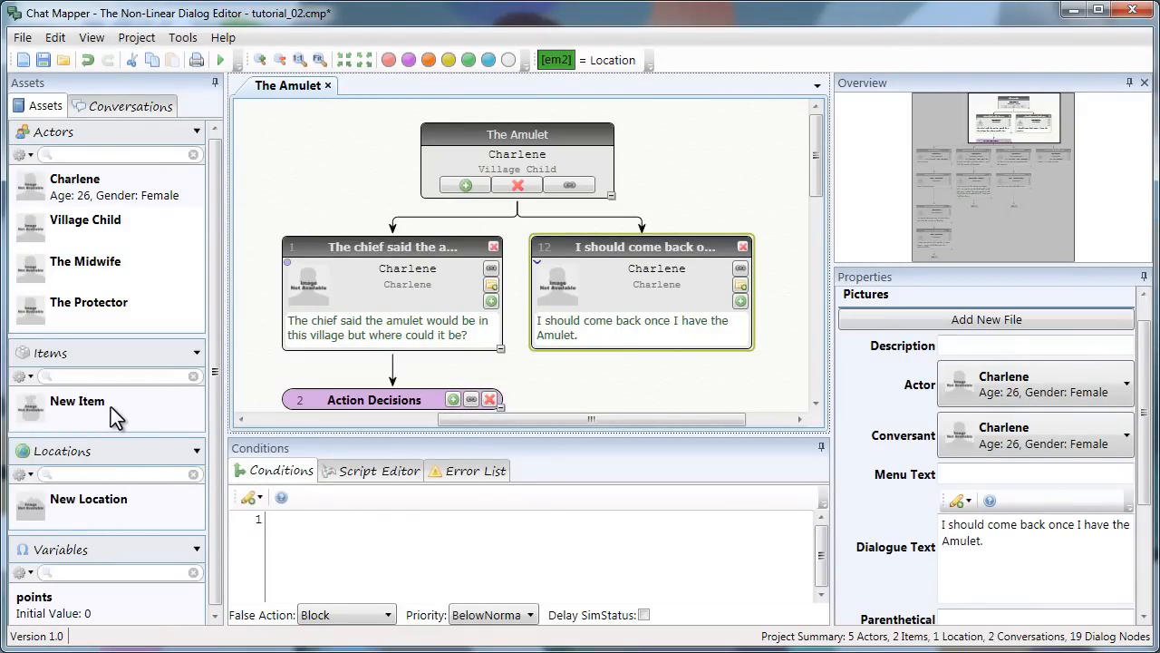
Select the "I guess I'm ready to go..." node and examine the two-line condition attached to it
left_click_drag(1012, 147, 1016, 204)
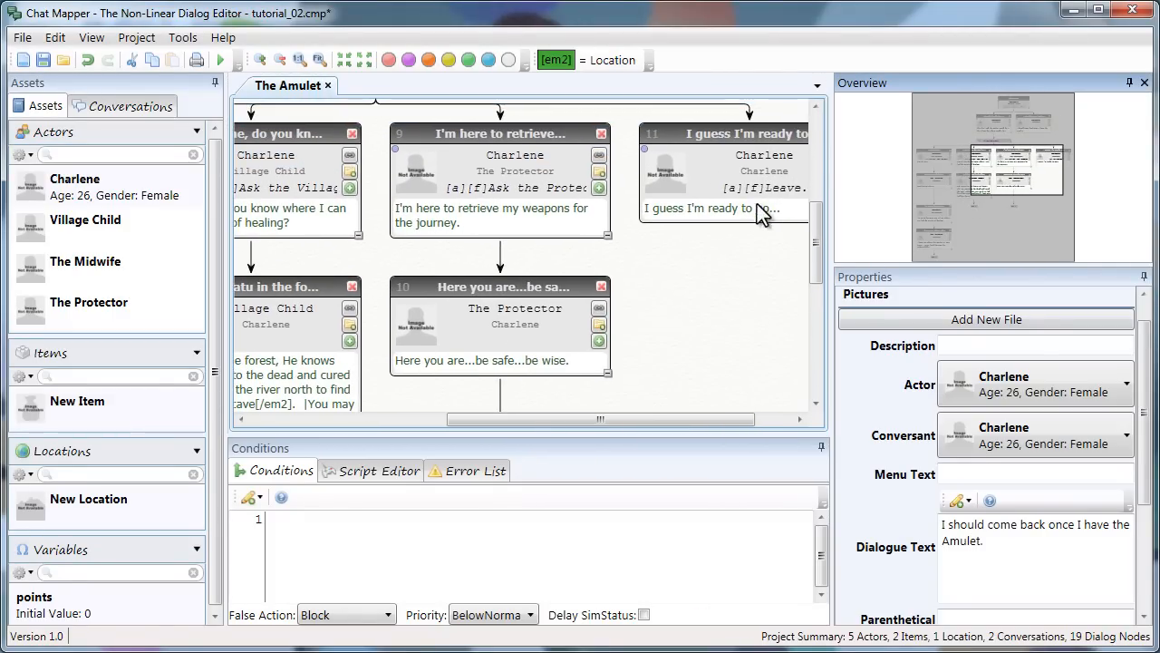
left_click(748, 198)
left_click_drag(284, 519, 518, 514)
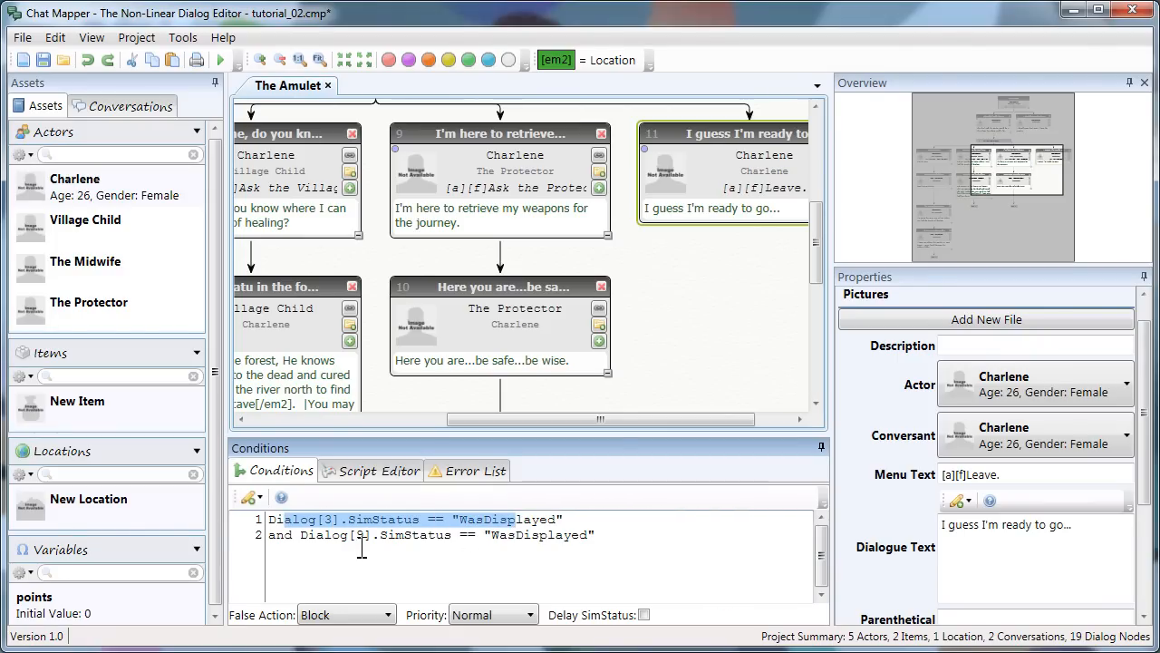
left_click(328, 541)
left_click_drag(318, 536, 526, 536)
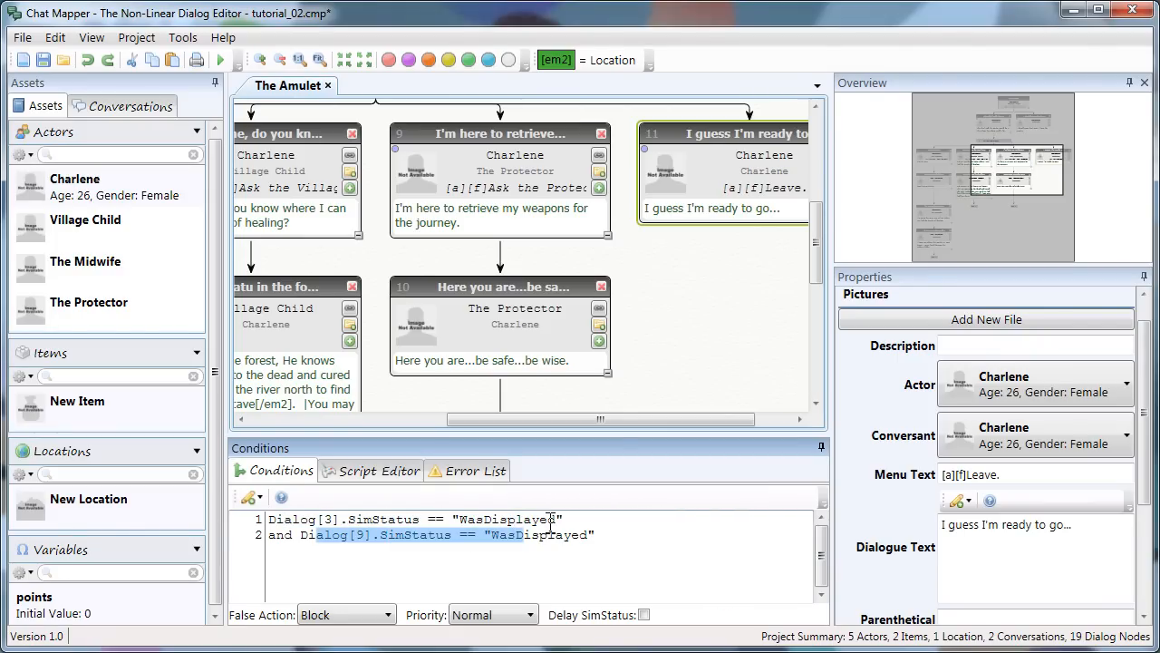
left_click(550, 522)
left_click_drag(534, 422, 490, 421)
double_click(354, 467)
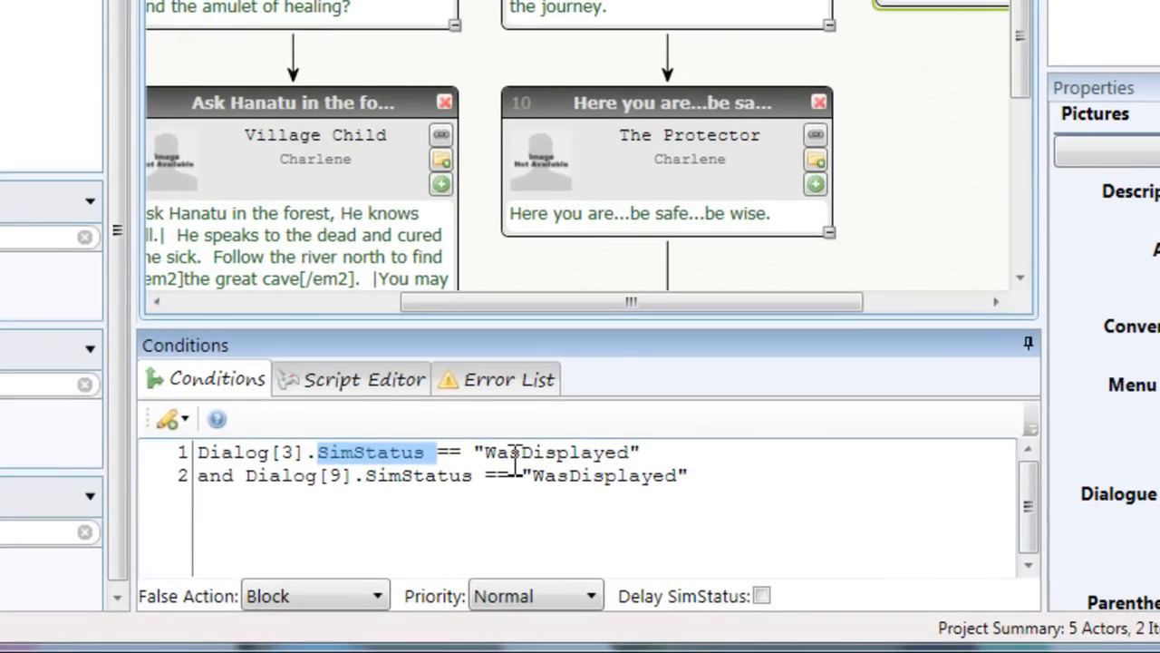
left_click(509, 469)
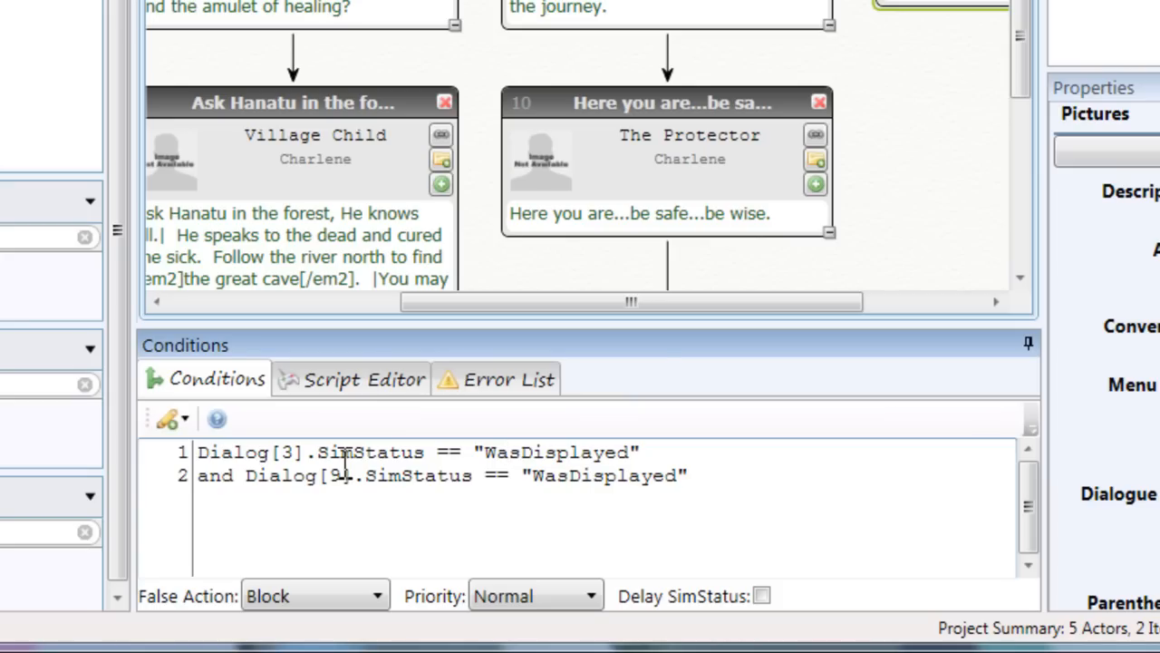
Examine the SimStatus and "WasDisplayed" parts of the condition and the dialog nodes 3 and 9 it refers to
left_click_drag(319, 450, 424, 452)
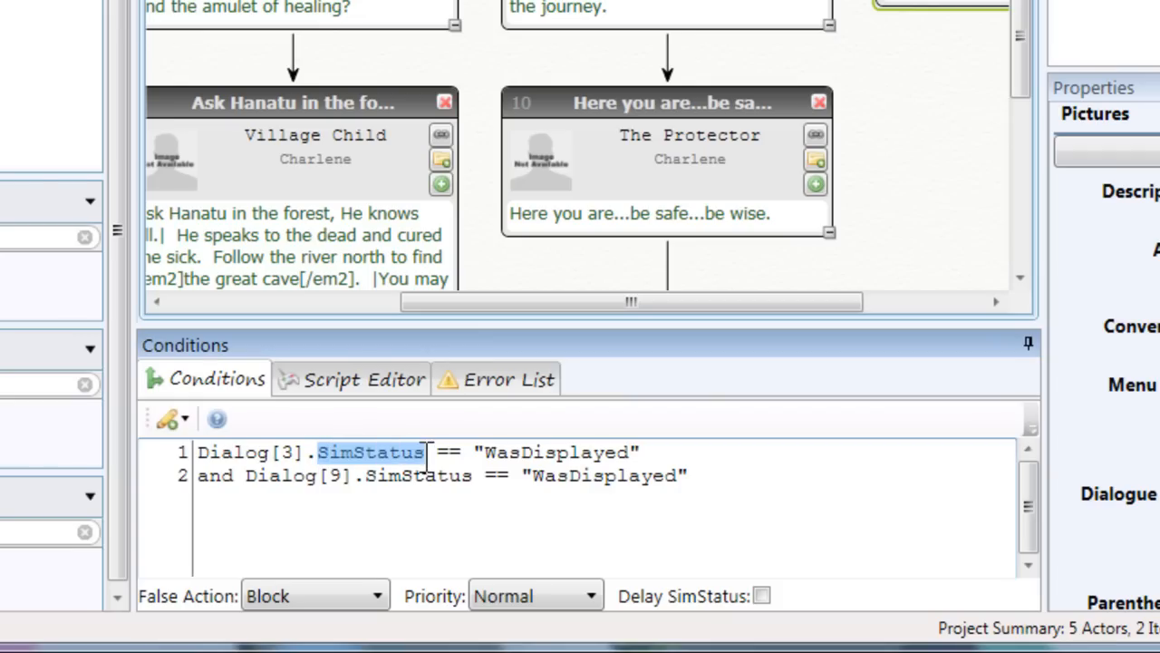
left_click(245, 451)
double_click(568, 452)
left_click(524, 451)
left_click_drag(507, 305, 672, 244)
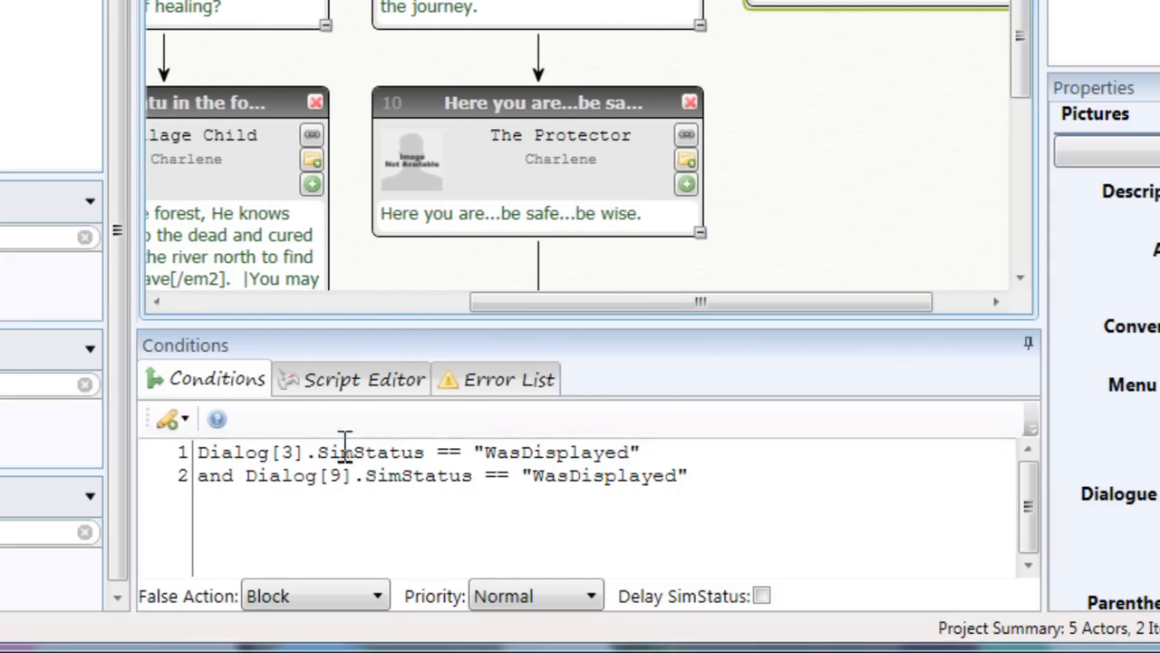
left_click_drag(234, 451, 400, 451)
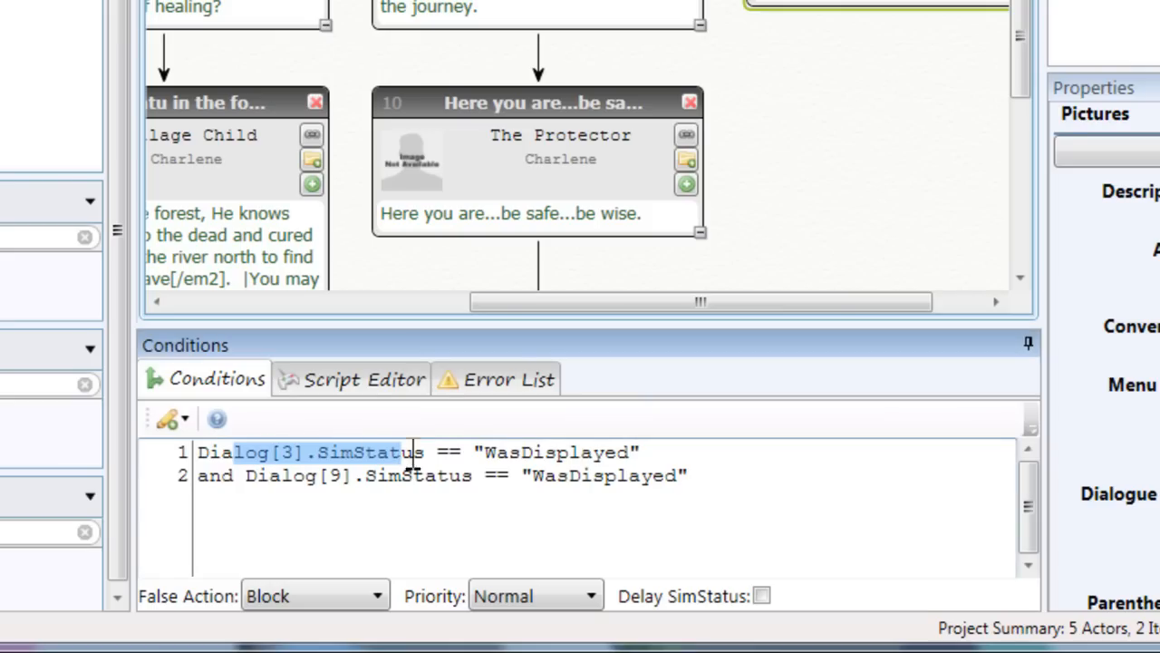
left_click_drag(281, 477, 426, 451)
left_click(463, 452)
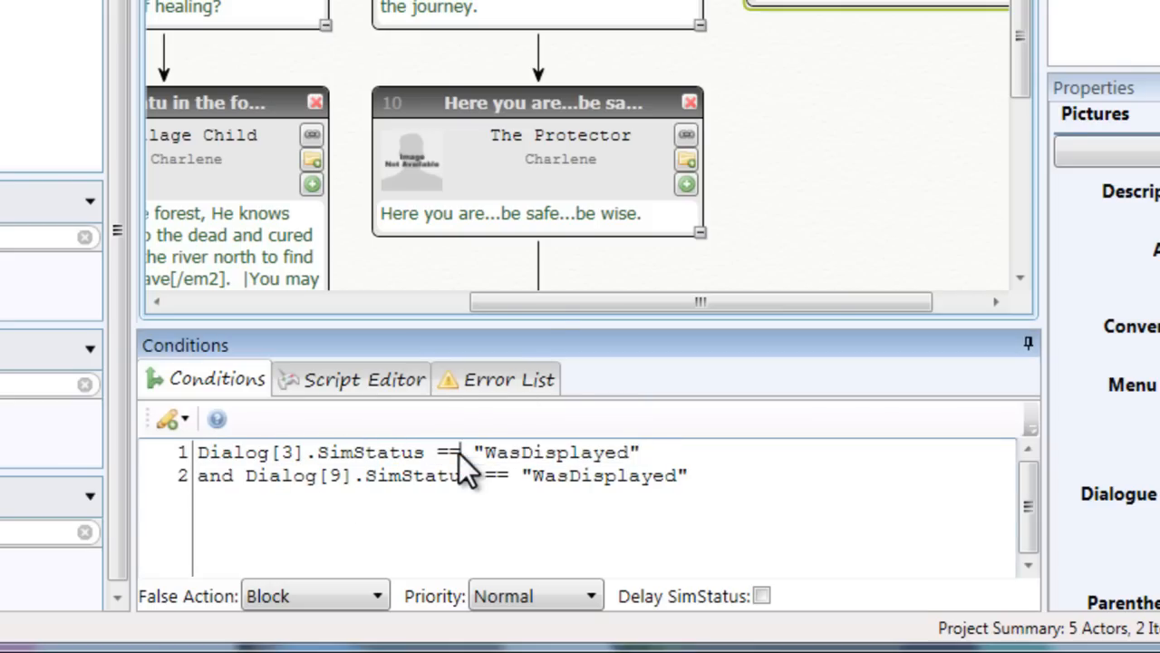
left_click_drag(542, 305, 445, 300)
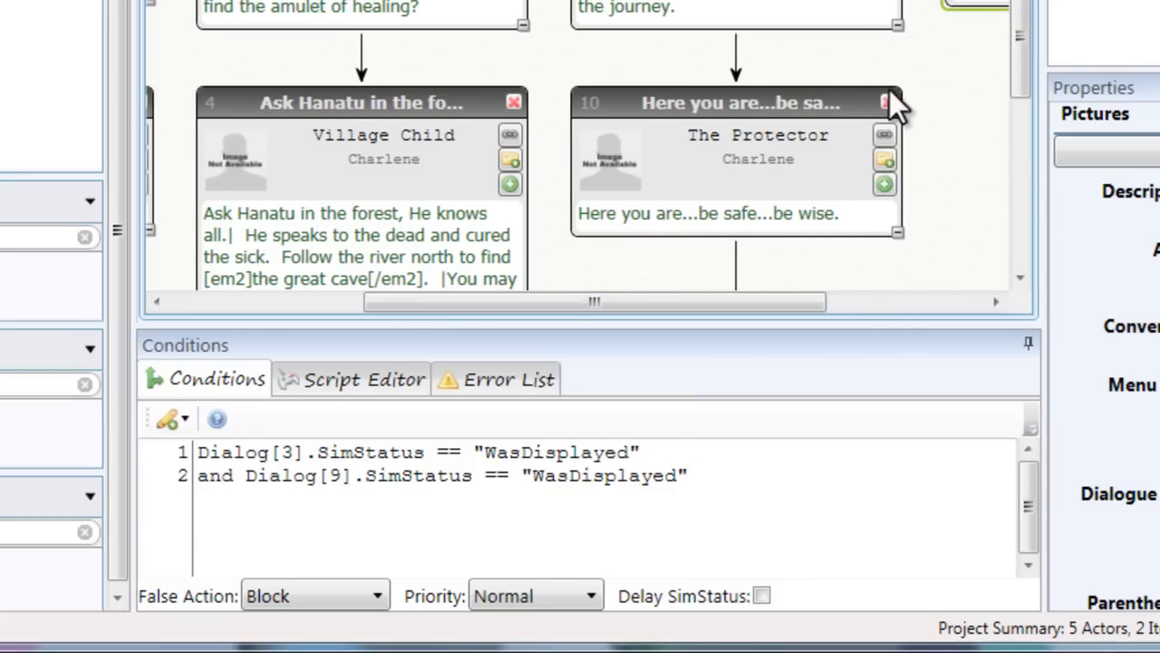
scroll(1027, 23, "down", 1)
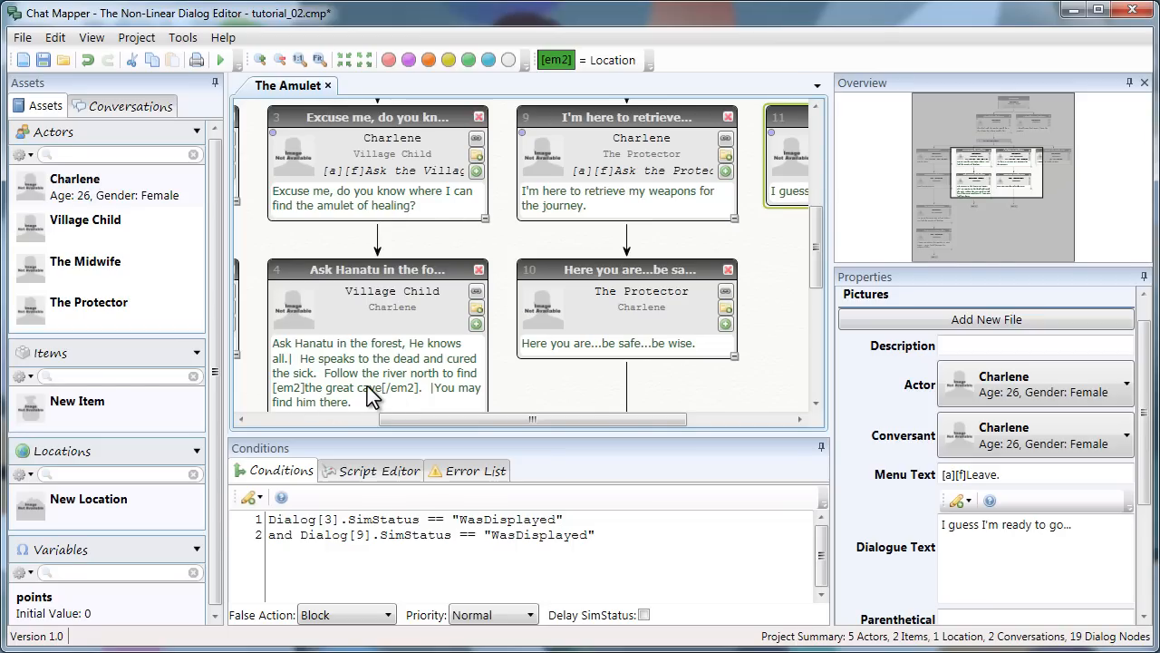
Rename the "New Item" item asset as Weapons
left_click_drag(220, 407, 223, 413)
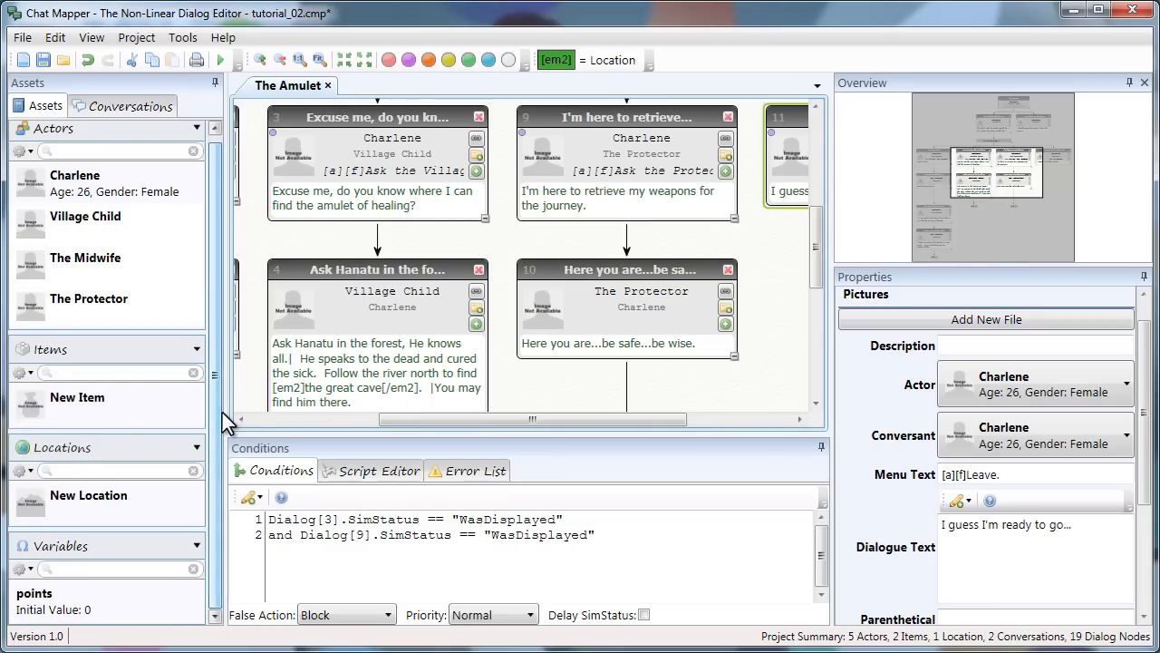
left_click(101, 411)
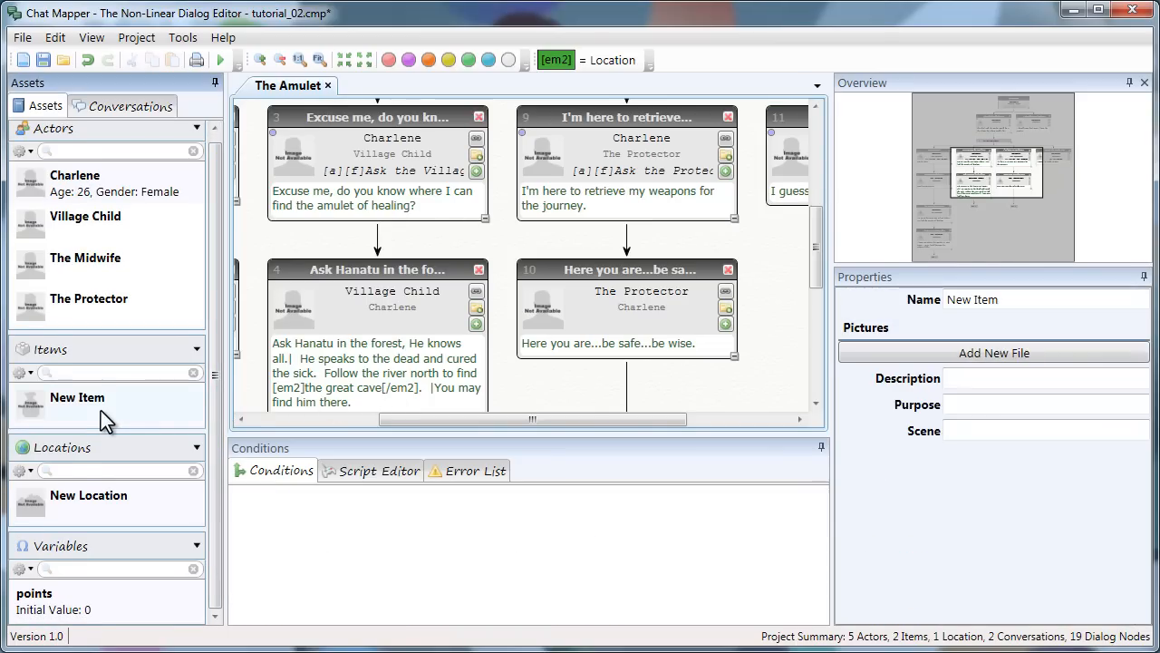
left_click(1022, 299)
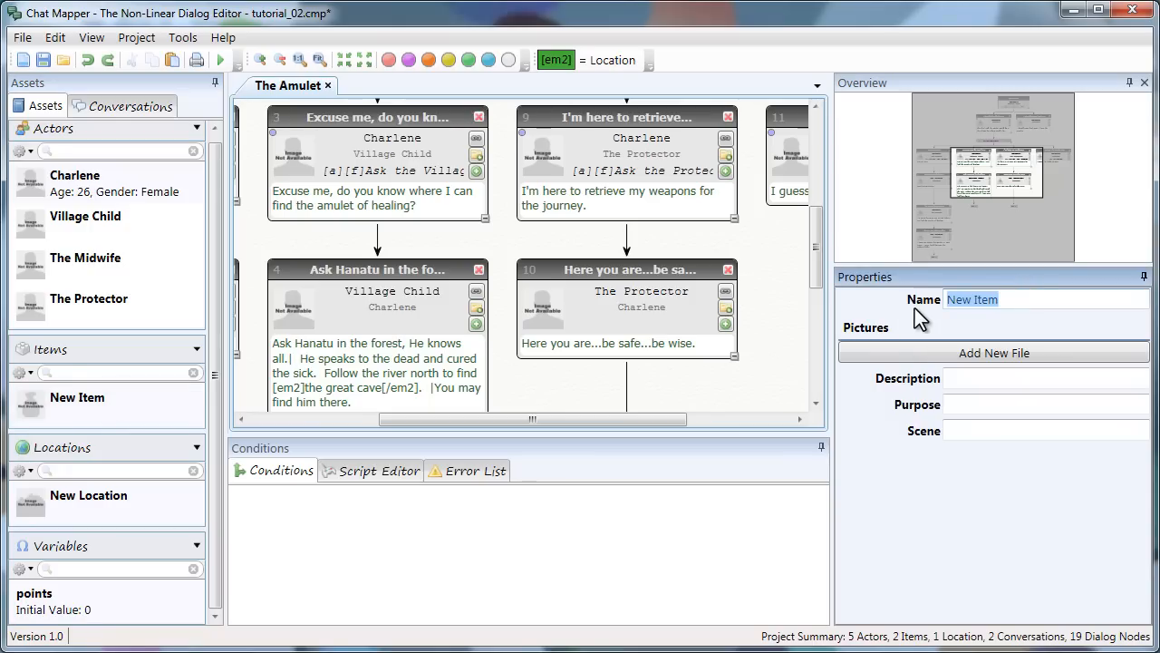
type("Weapons")
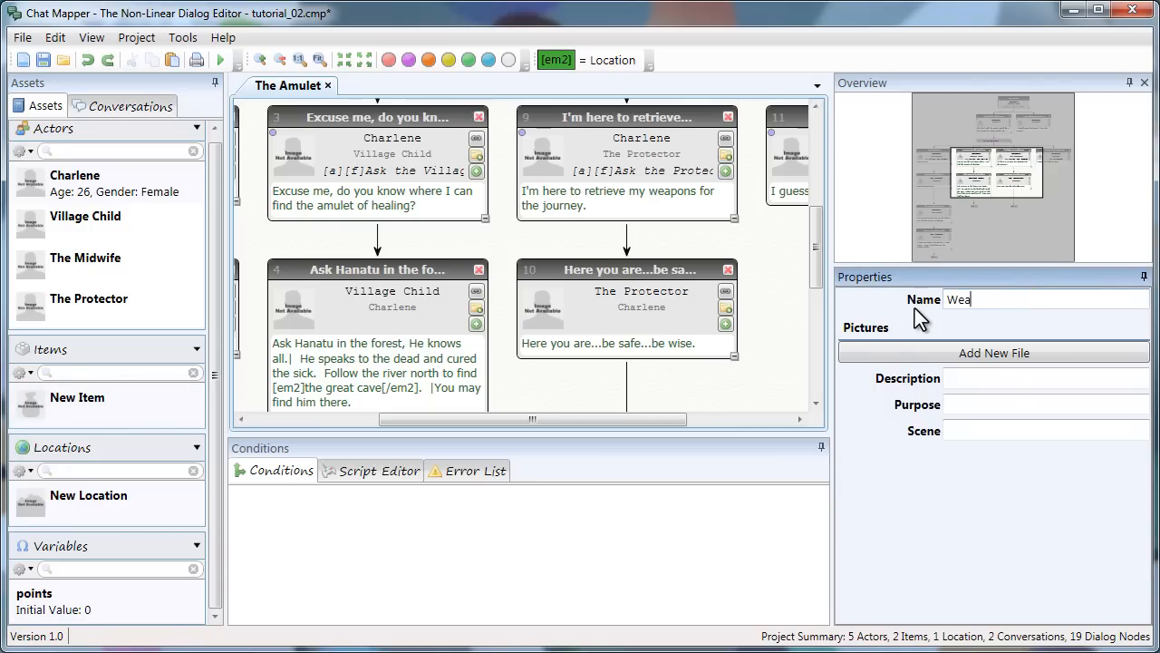
Add a second item asset named Amulet
left_click(24, 373)
left_click(63, 396)
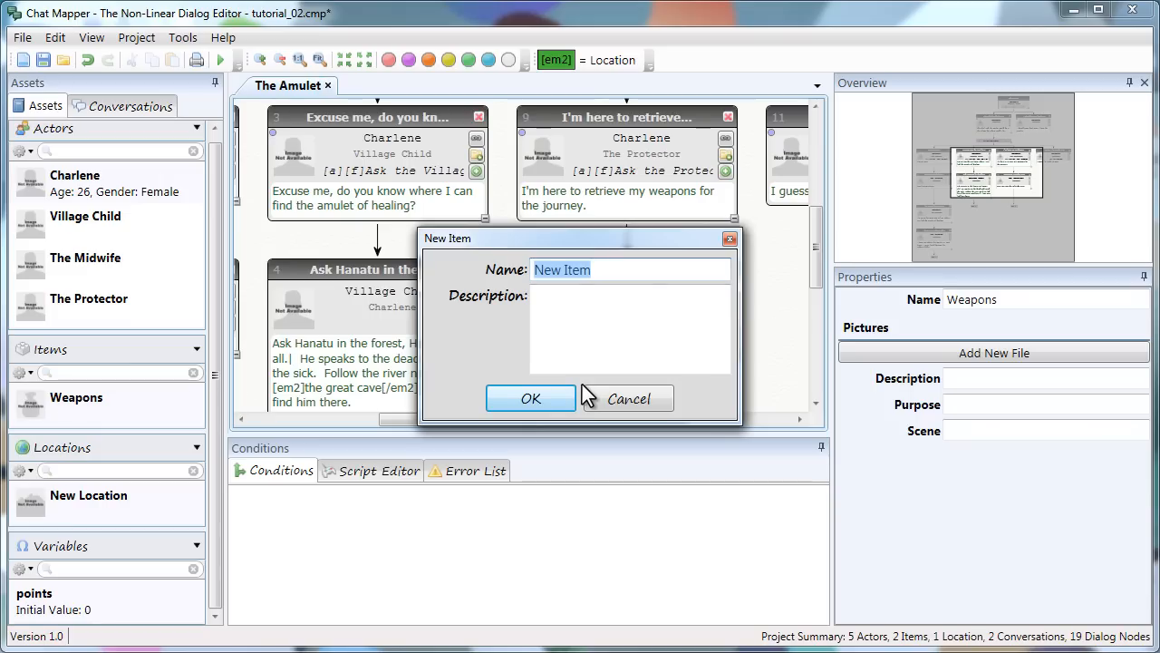
type("Amulet")
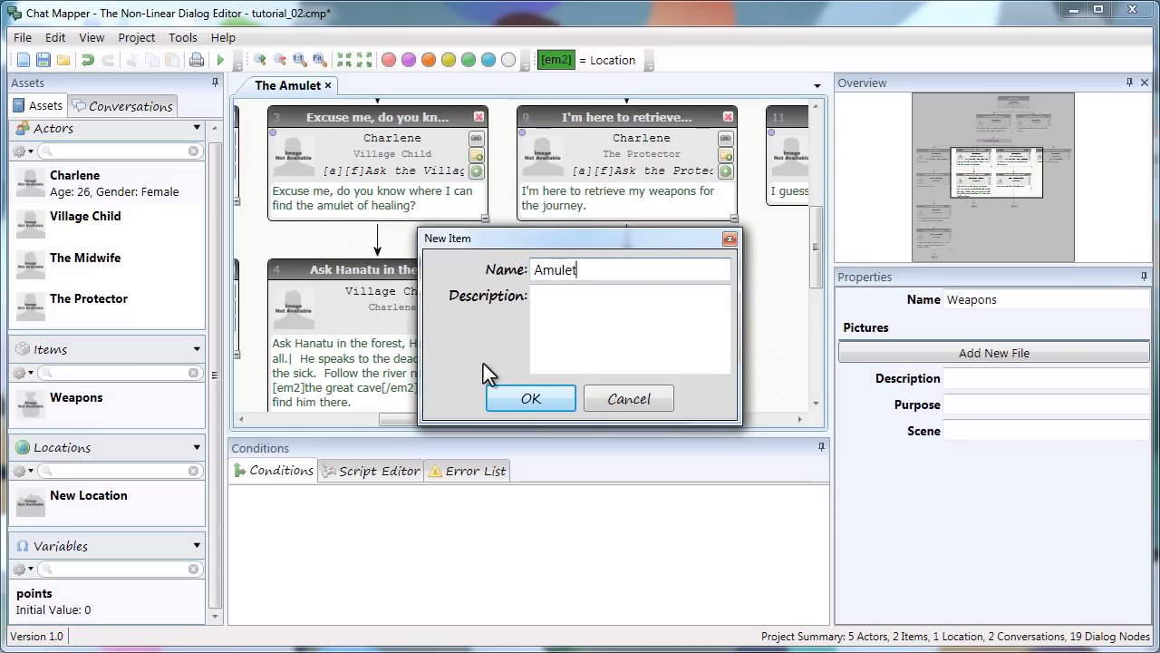
left_click(532, 399)
Rename the "New Location" location asset as Great Cave
scroll(219, 385, "down", 1)
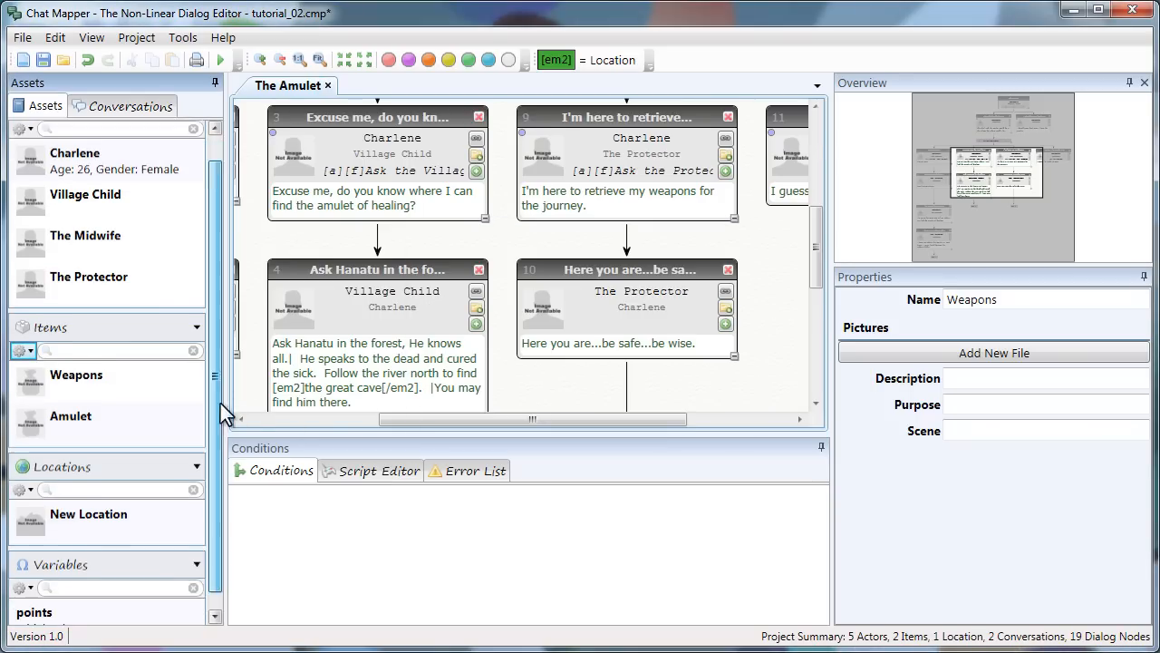
left_click(96, 506)
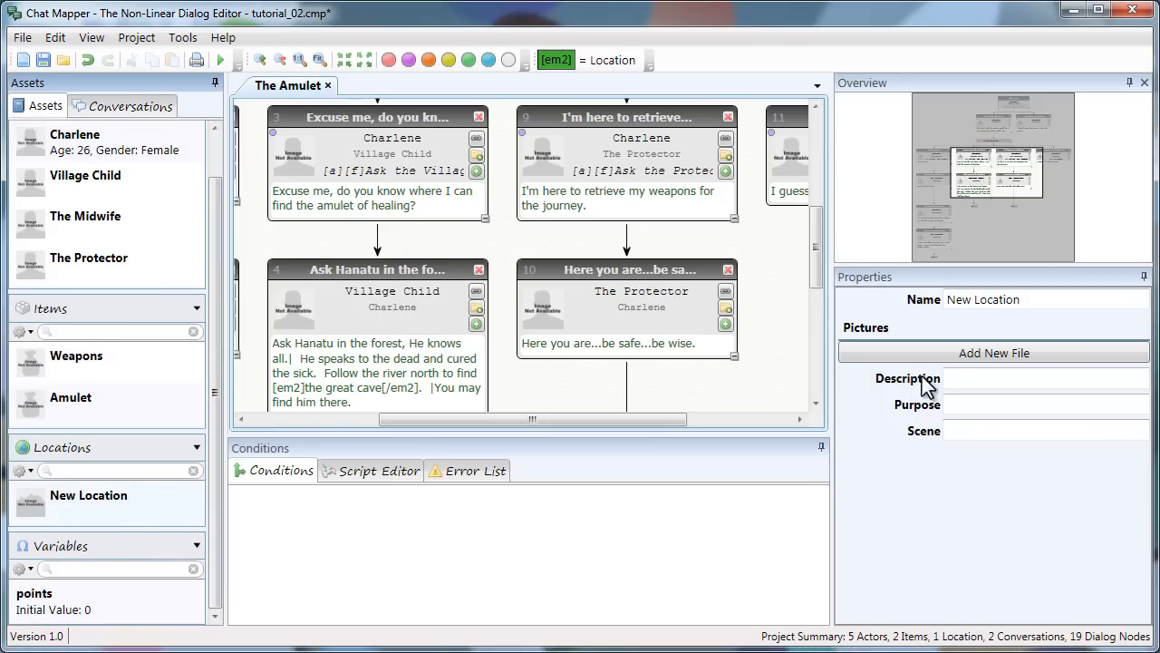
triple_click(1059, 305)
type("G")
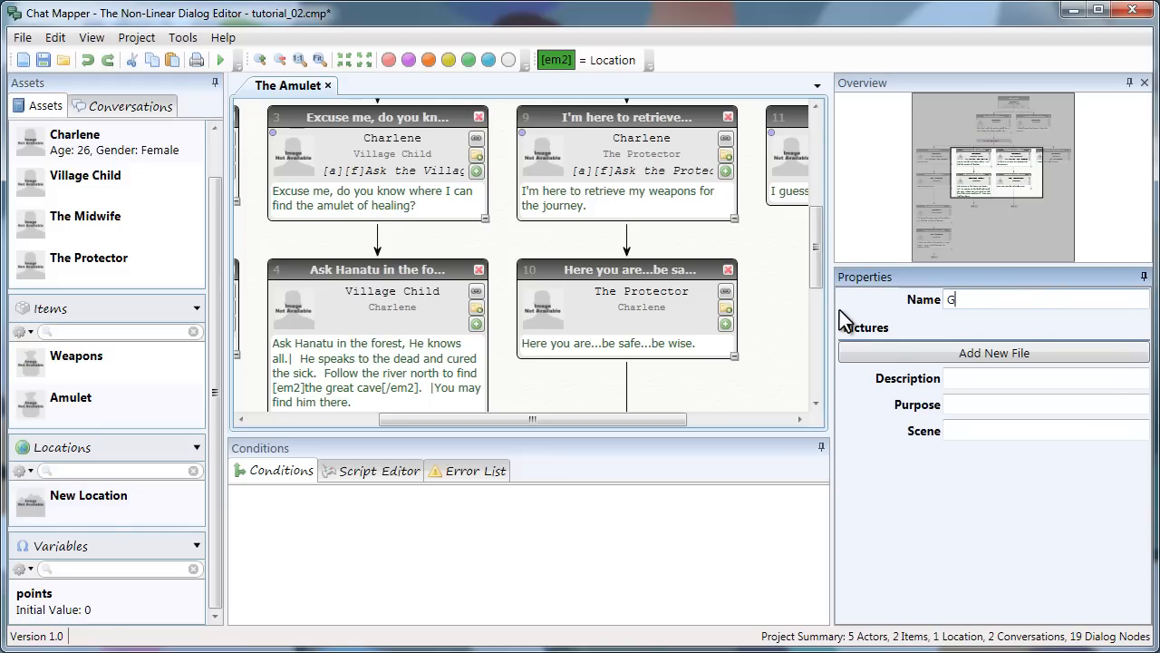
type("reat Cave")
left_click(760, 315)
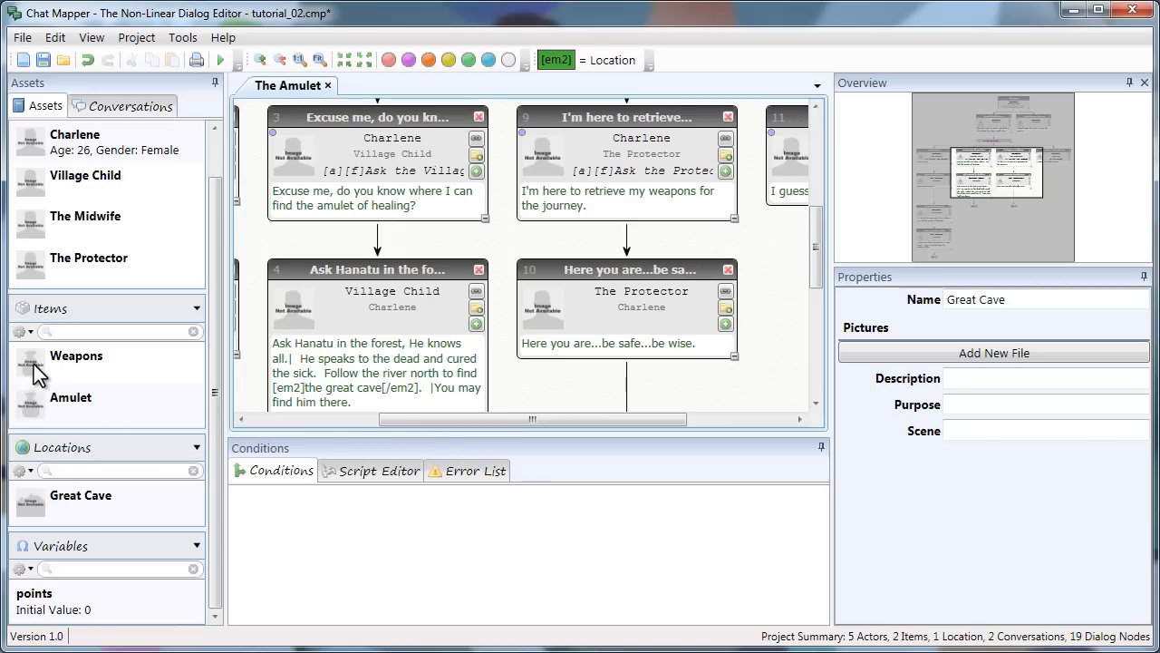
Add a custom asset field titled InInventory for items in the project settings
left_click(72, 374)
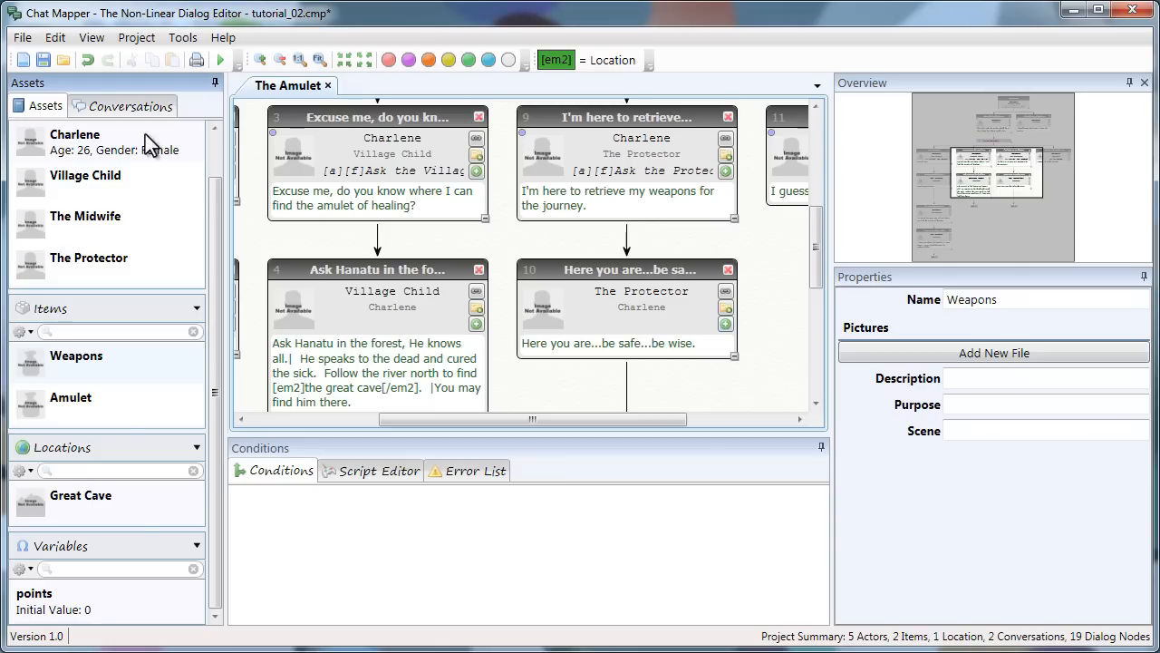
left_click(134, 38)
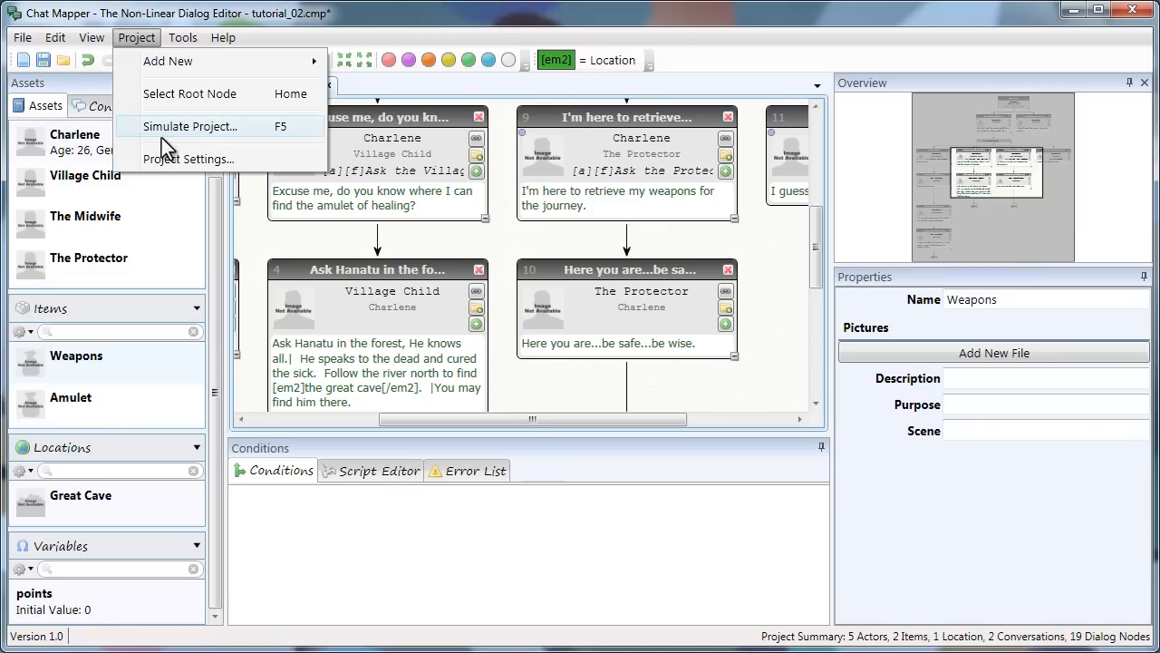
left_click(178, 159)
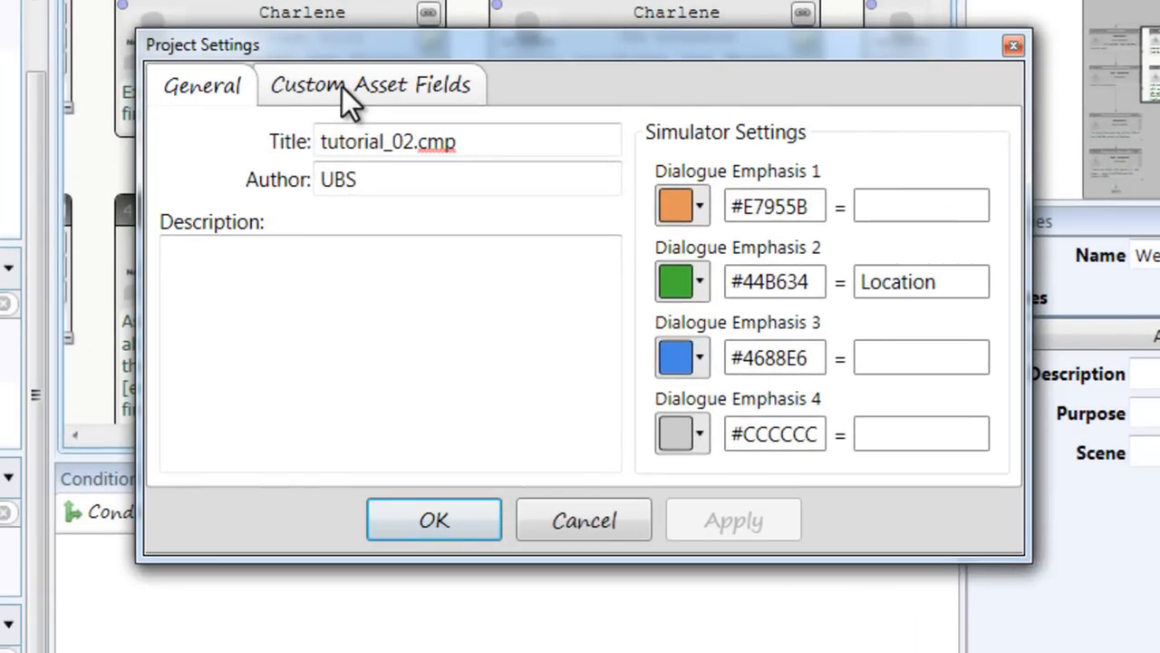
left_click(342, 87)
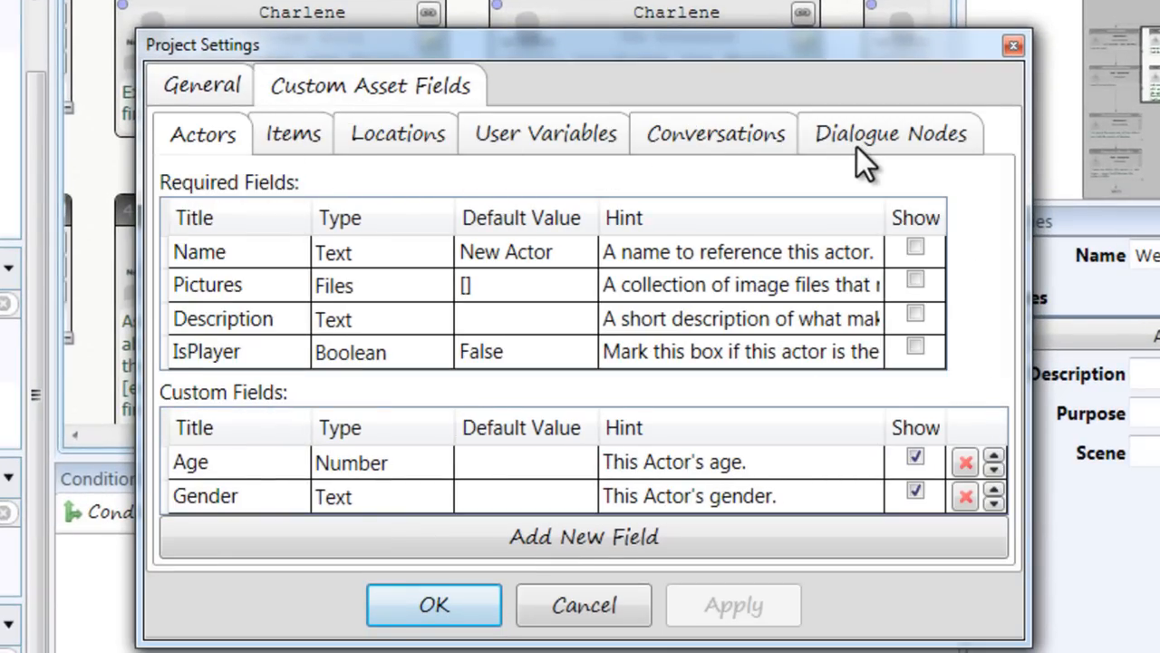
left_click(306, 139)
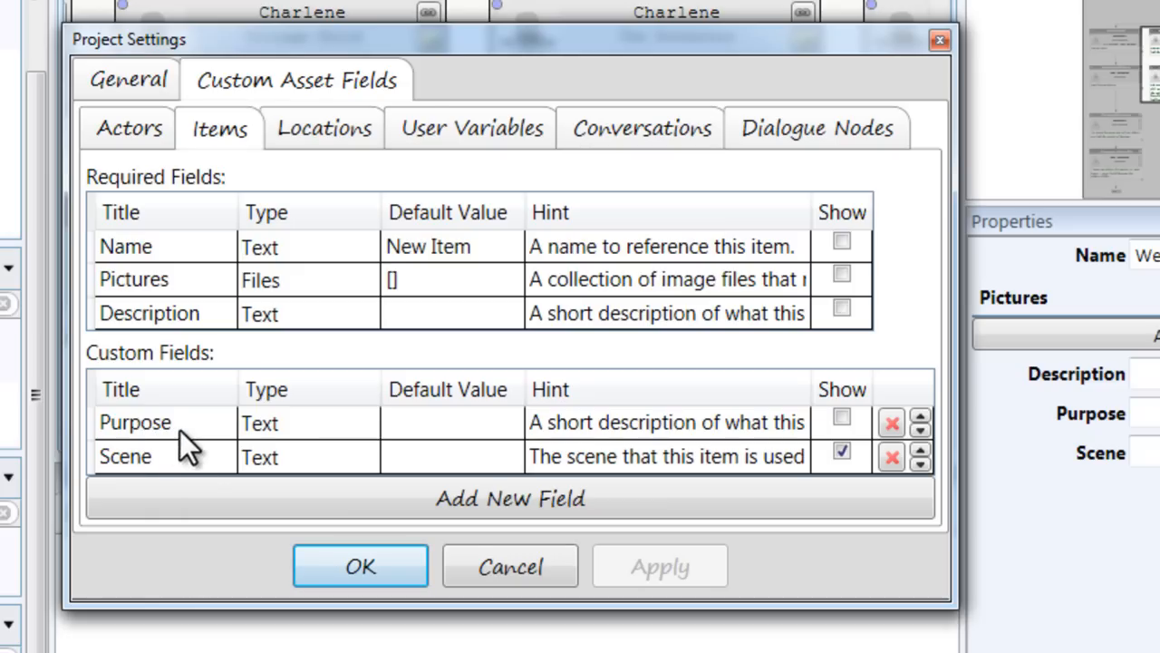
left_click(209, 494)
left_click(162, 489)
left_click(205, 490)
type("I")
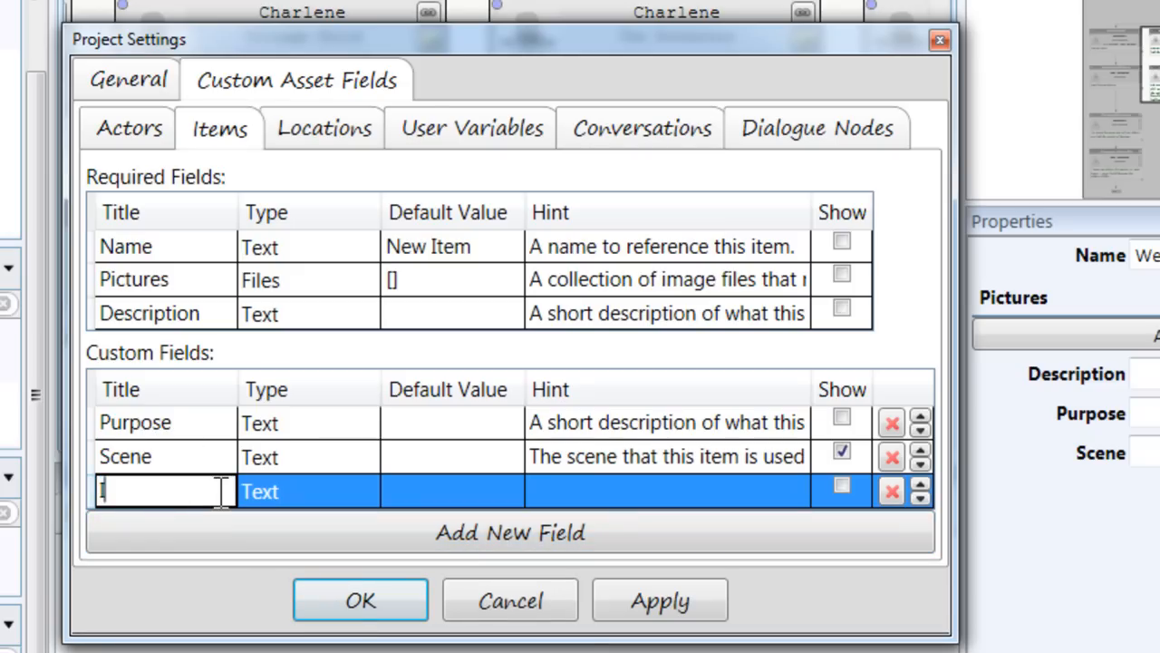
type("nInventory")
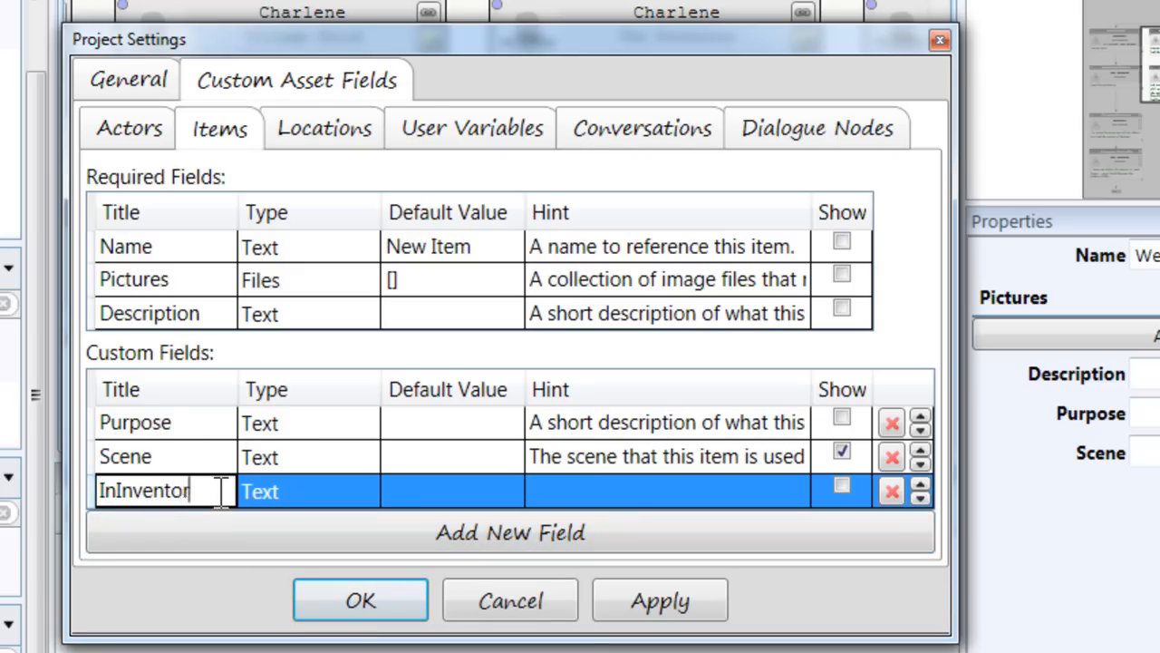
Set the InInventory field's type to Boolean and its default value to false, and accept the project settings
left_click(298, 500)
left_click(340, 501)
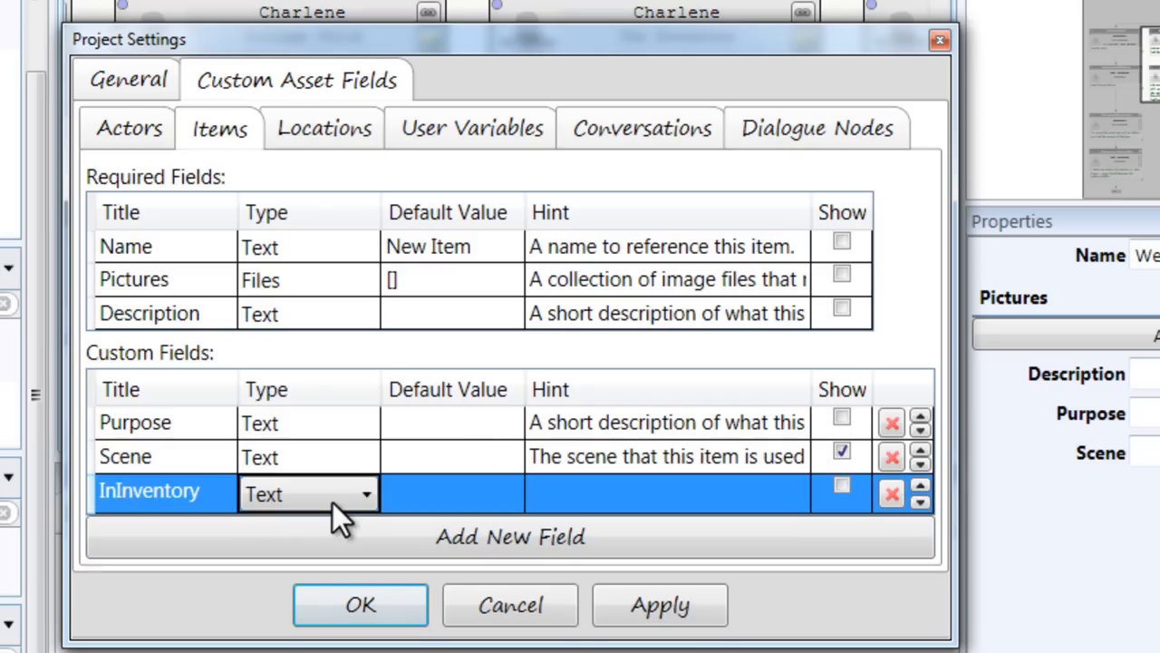
left_click(359, 501)
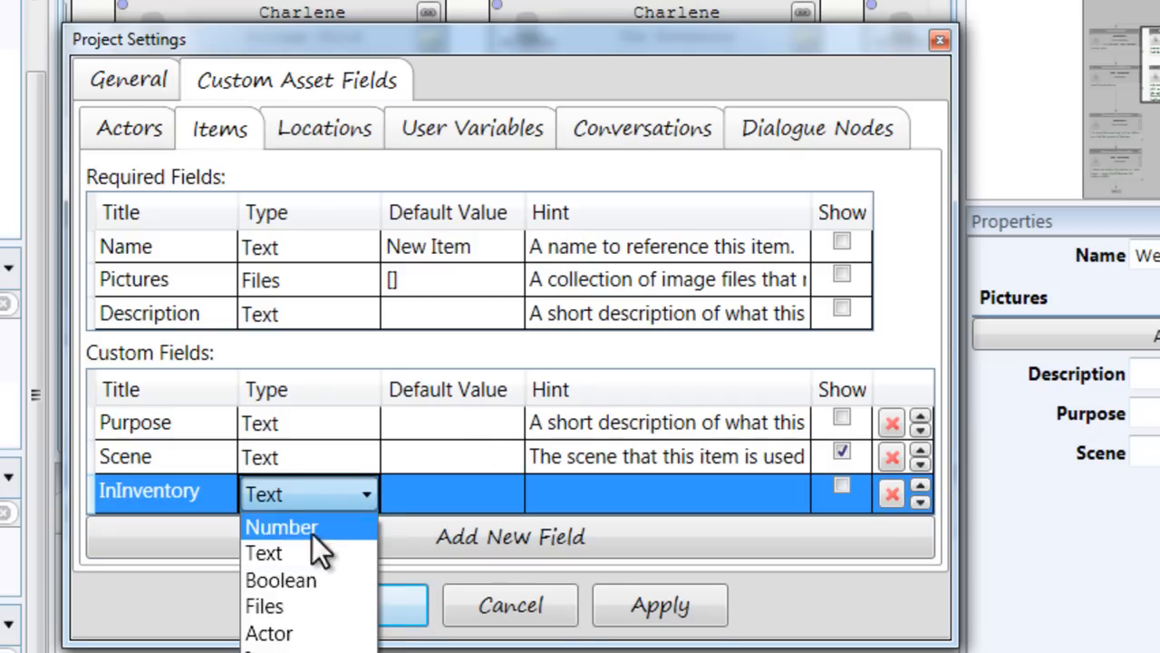
left_click(298, 580)
left_click(421, 500)
left_click(423, 501)
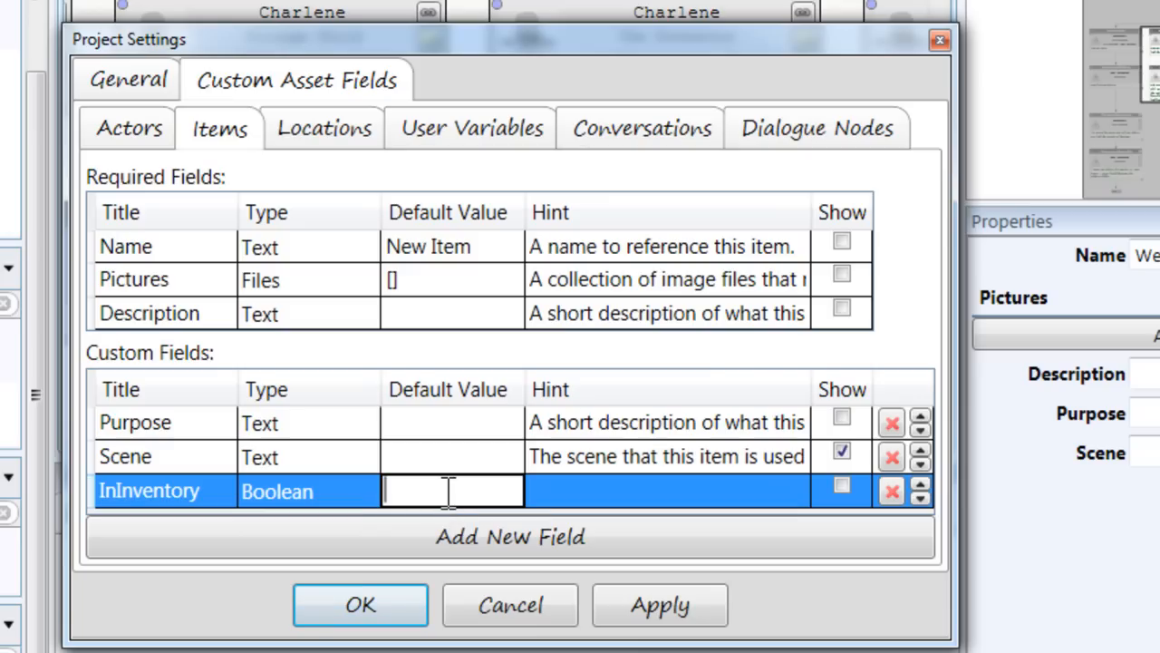
type("false")
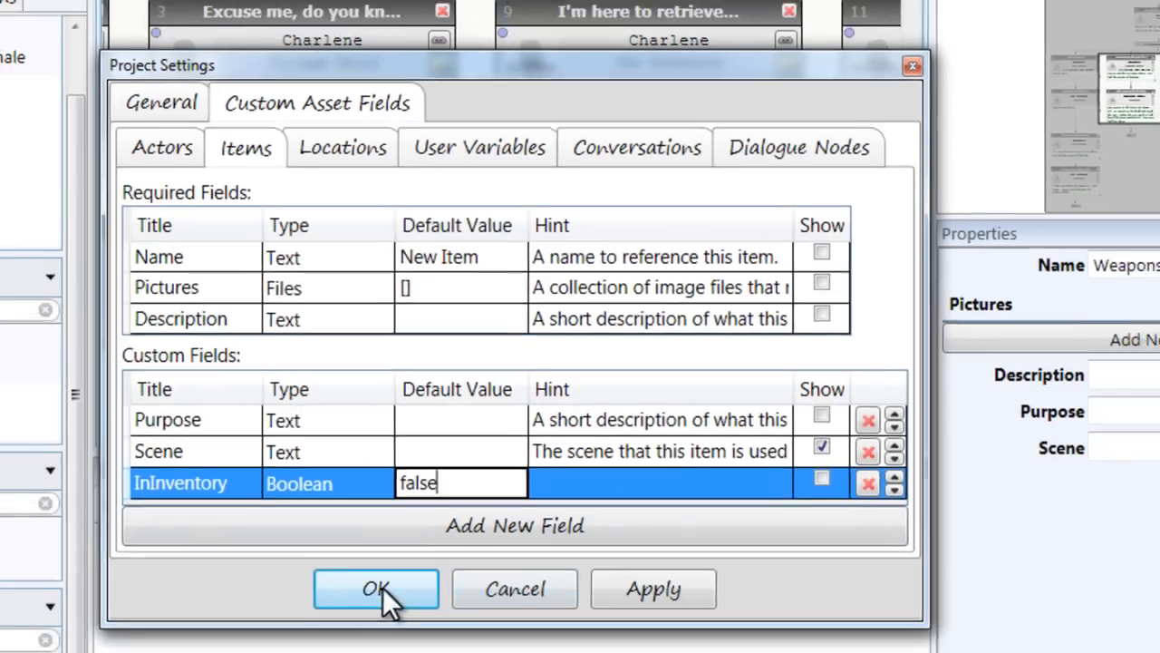
left_click(379, 588)
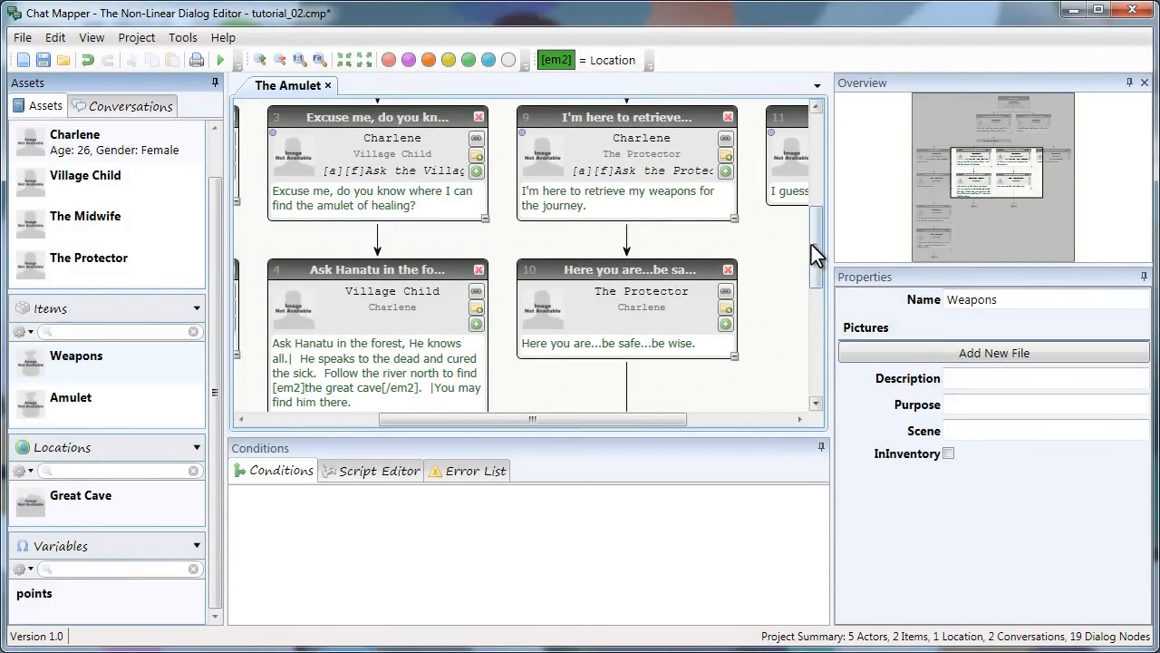
Give The Protector's "Here you are...be safe...be wise." node 10 the script Item["Weapons"].InInventory = true
left_click_drag(817, 245, 820, 243)
left_click(567, 218)
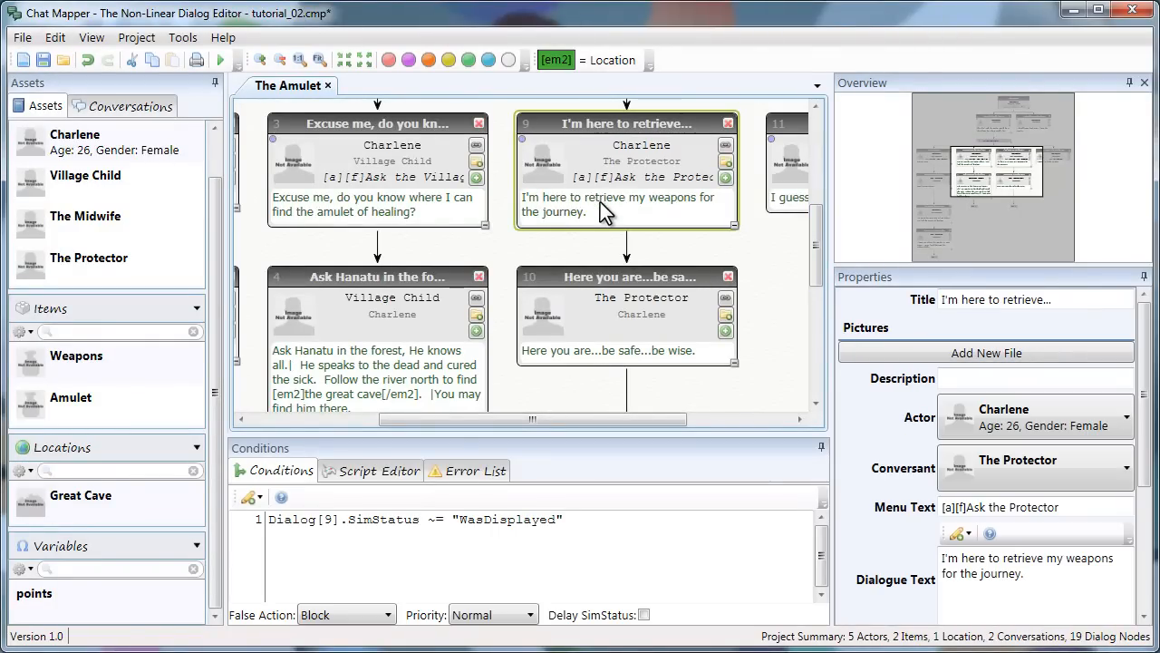
left_click(573, 332)
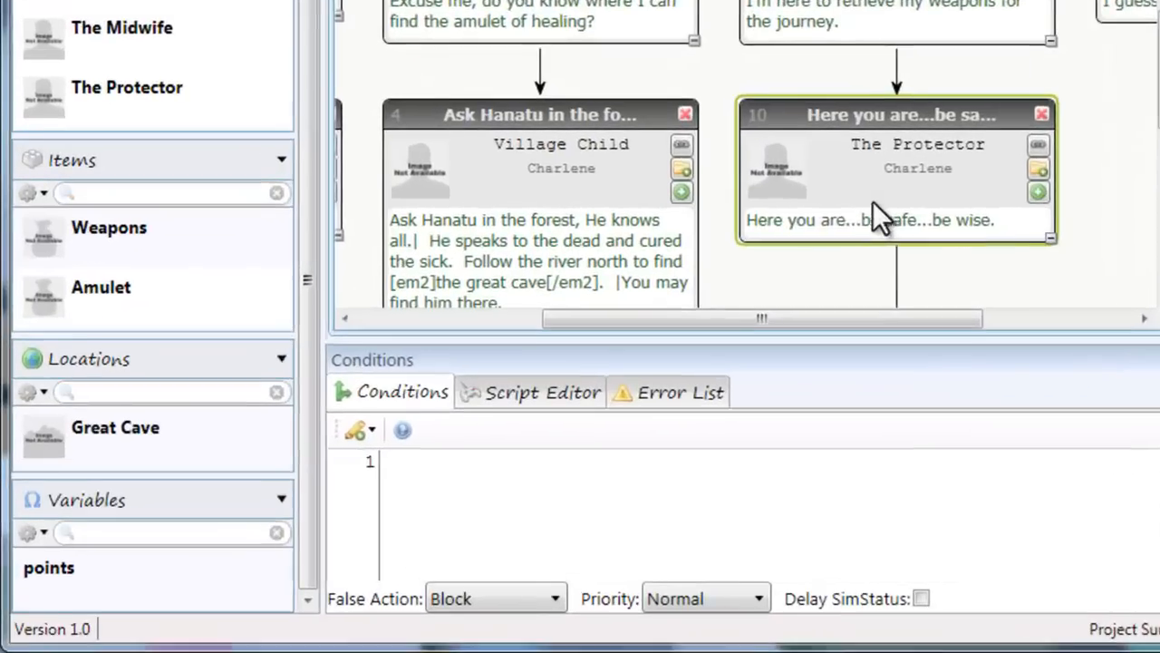
left_click(511, 405)
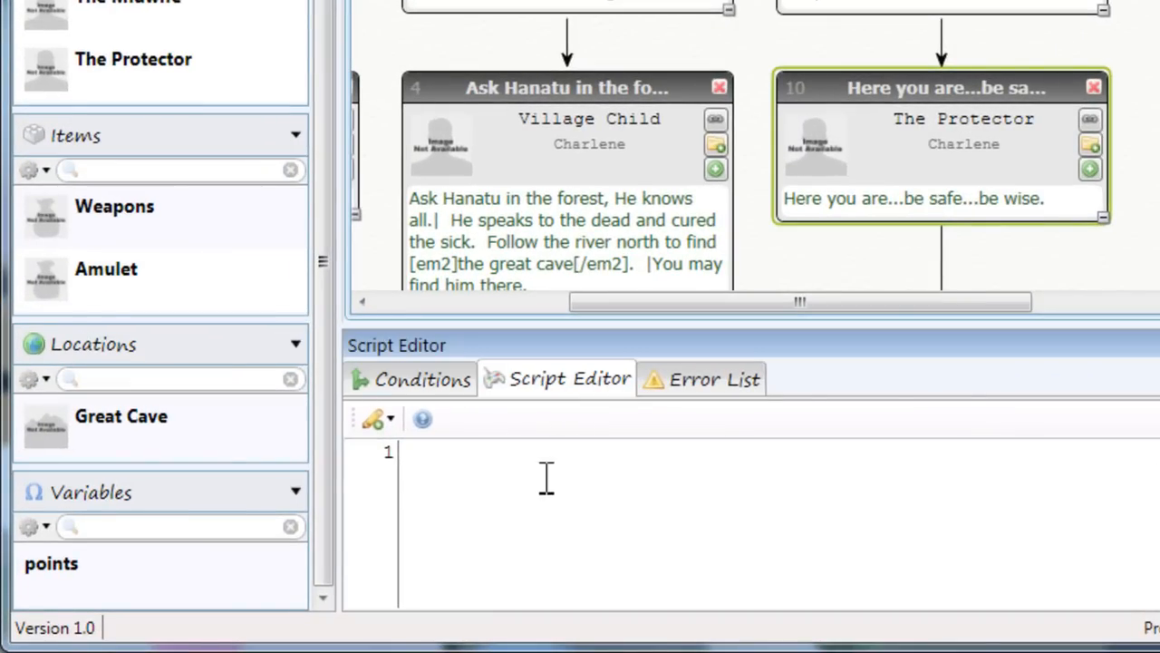
left_click(547, 478)
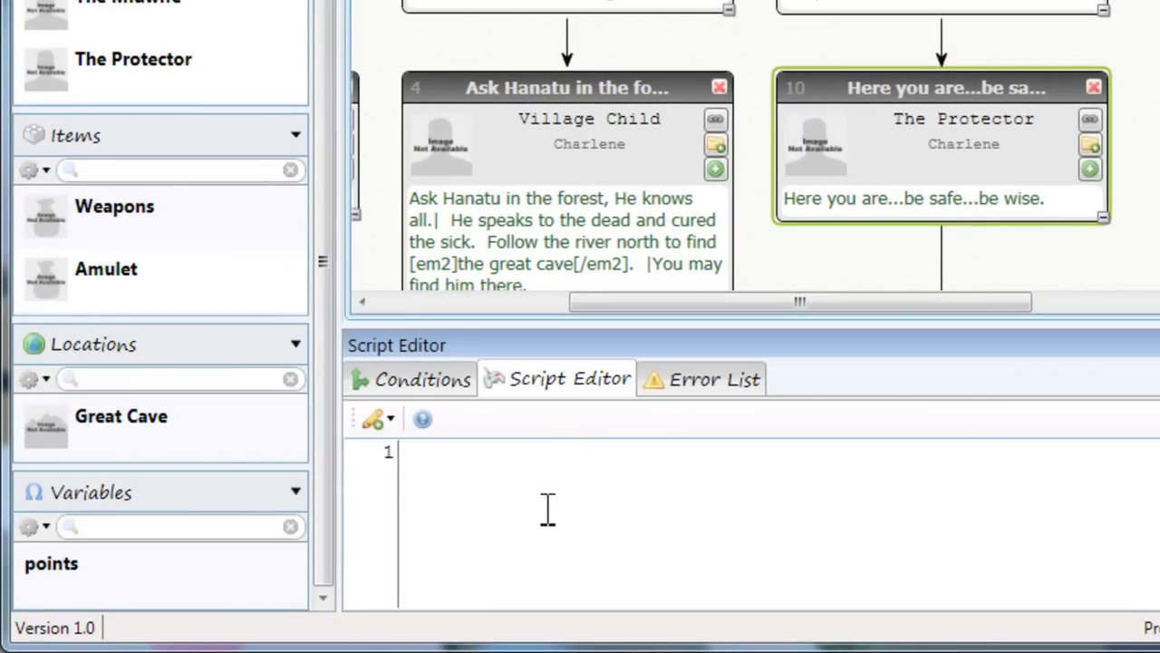
left_click(372, 420)
left_click(728, 474)
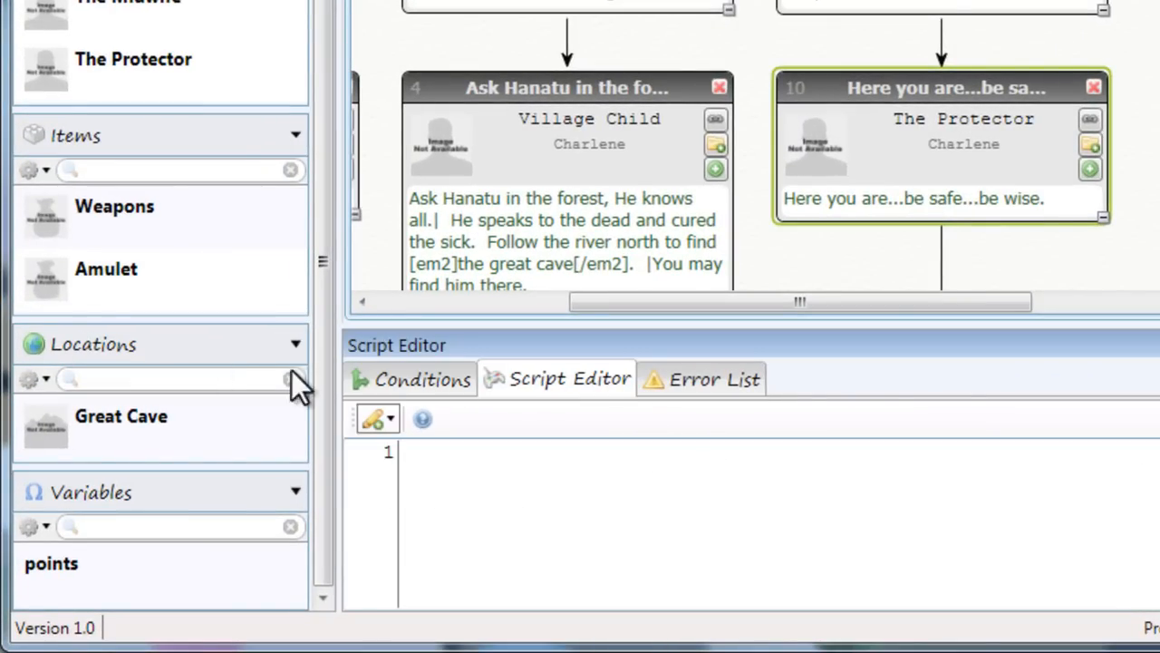
left_click_drag(89, 209, 448, 465)
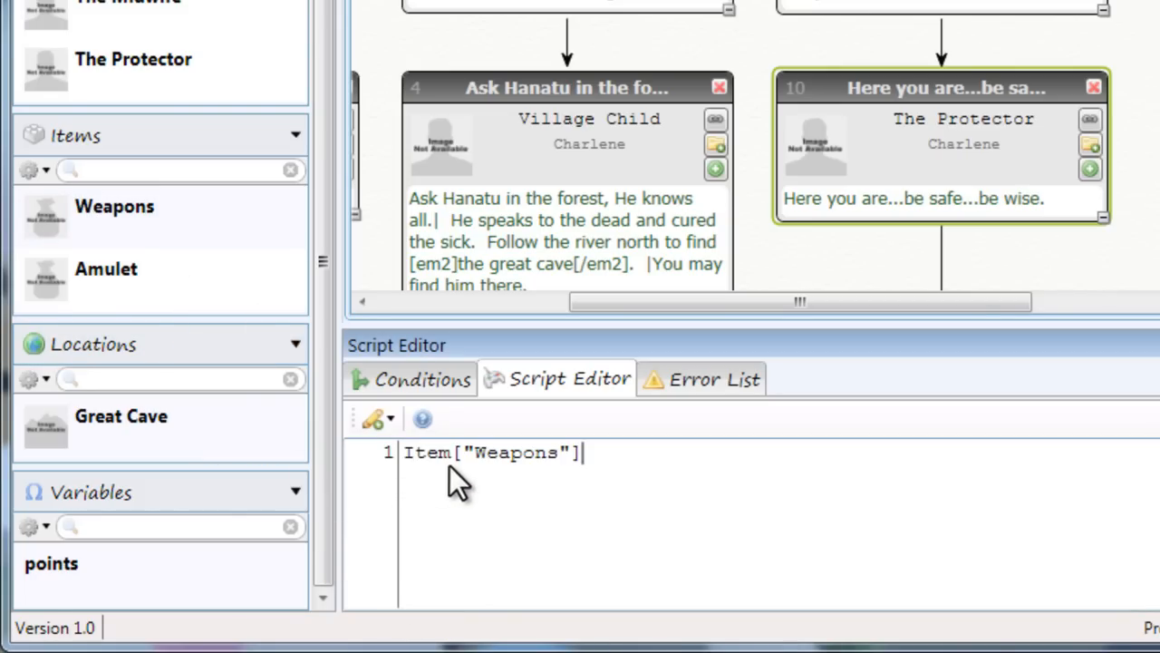
type(".InInventory")
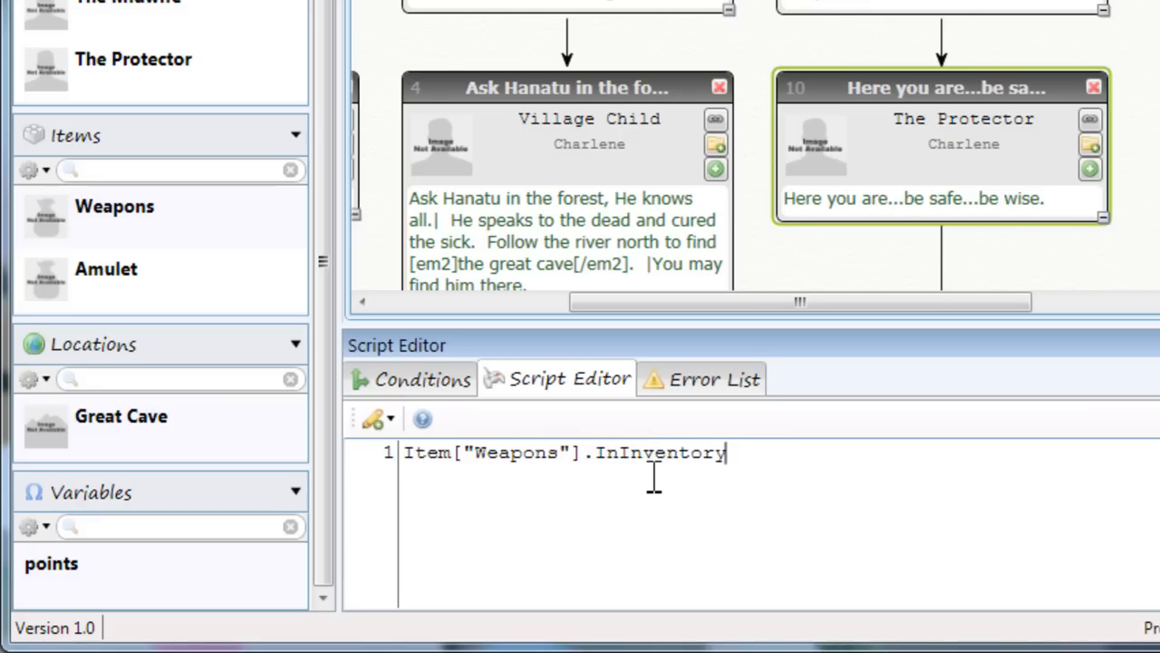
type(" = true")
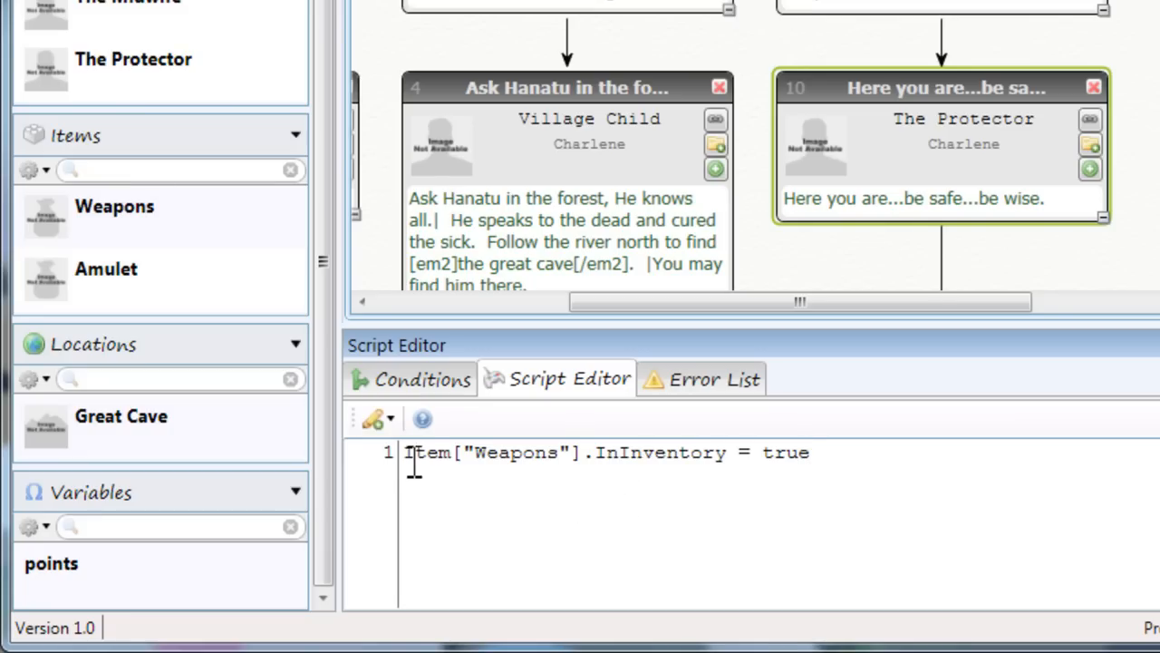
Examine the item reference and the InInventory field in node 10's script line
left_click_drag(405, 456, 576, 464)
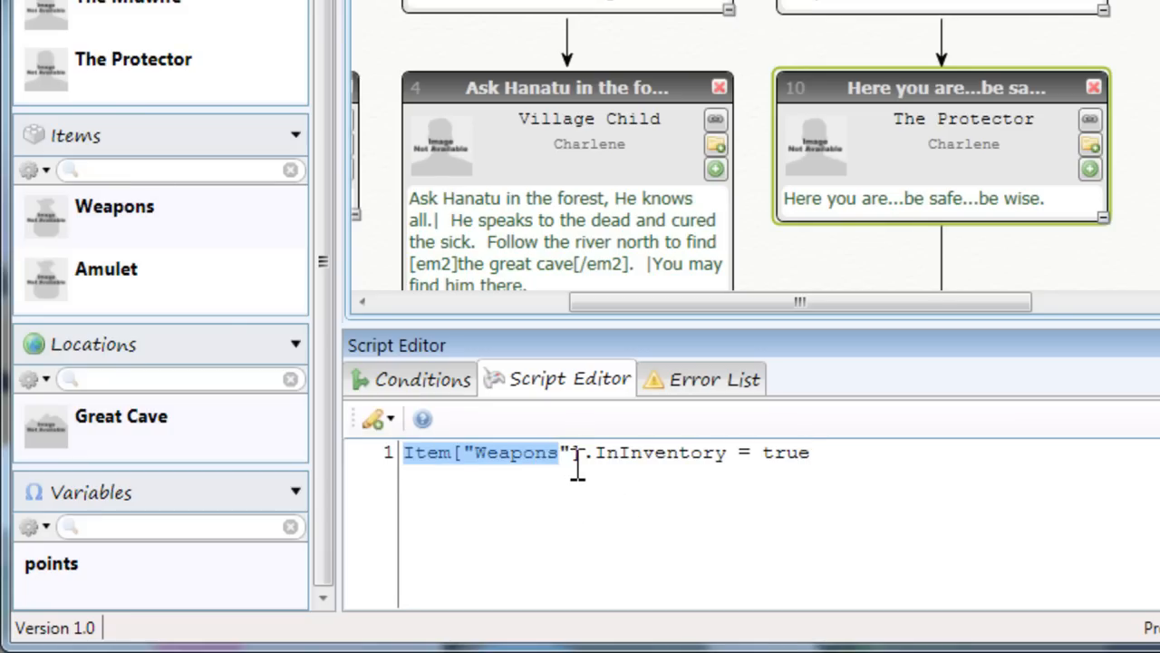
left_click(575, 464)
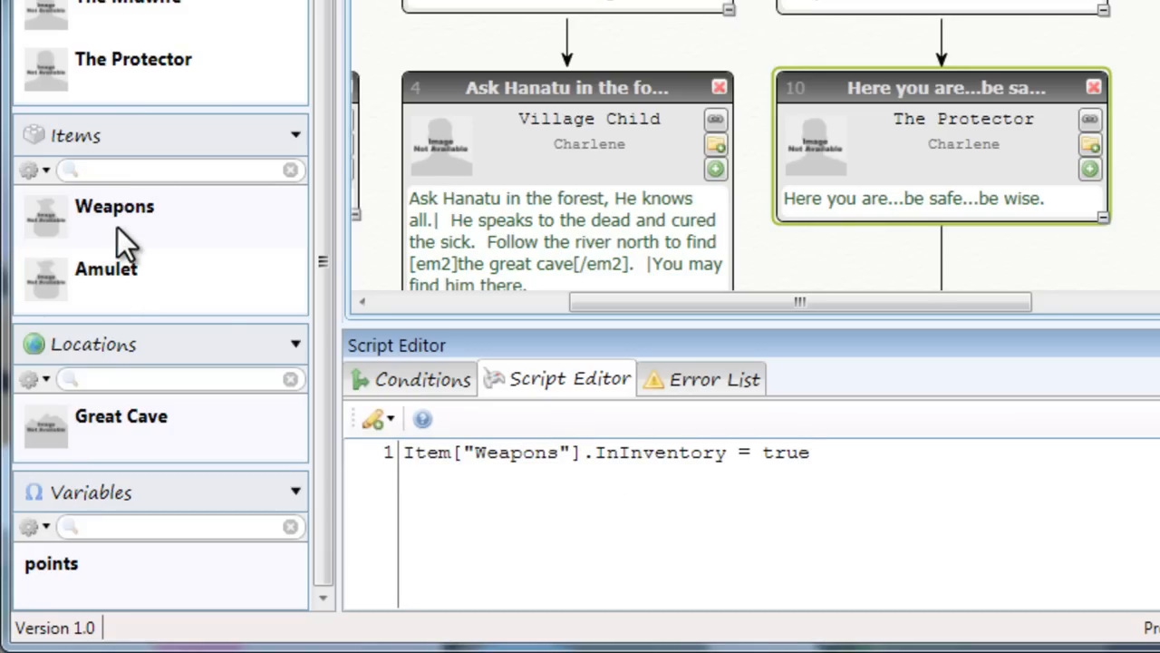
double_click(588, 456)
left_click_drag(596, 455, 727, 454)
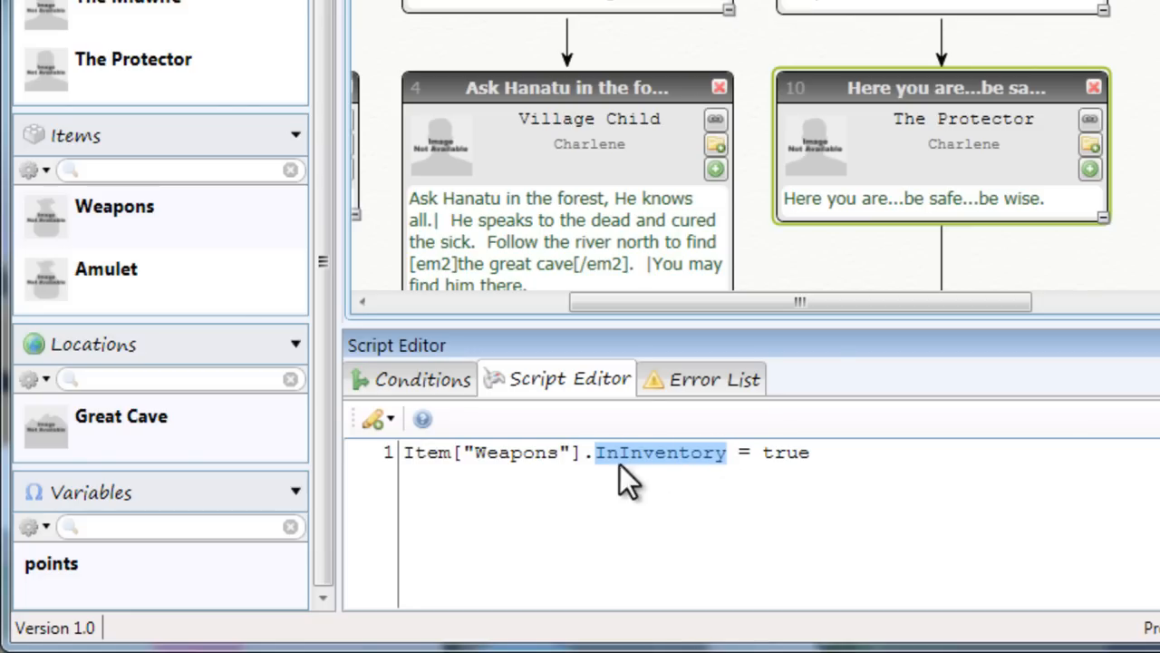
left_click(572, 458)
left_click_drag(408, 458, 731, 461)
left_click(596, 455)
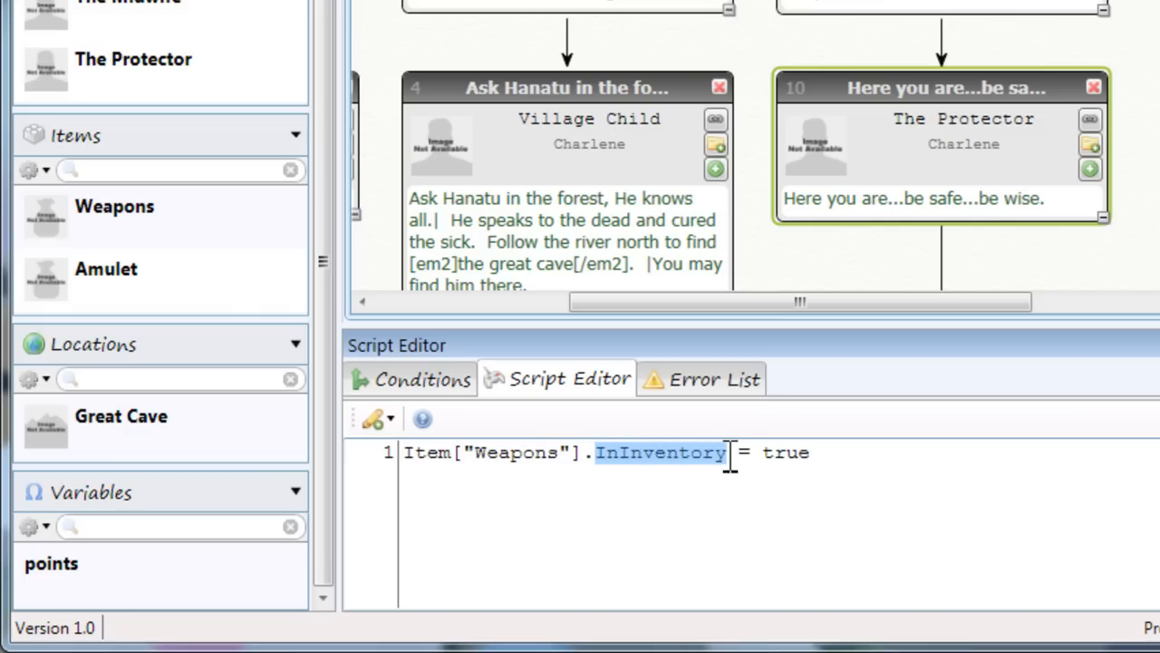
left_click(674, 460)
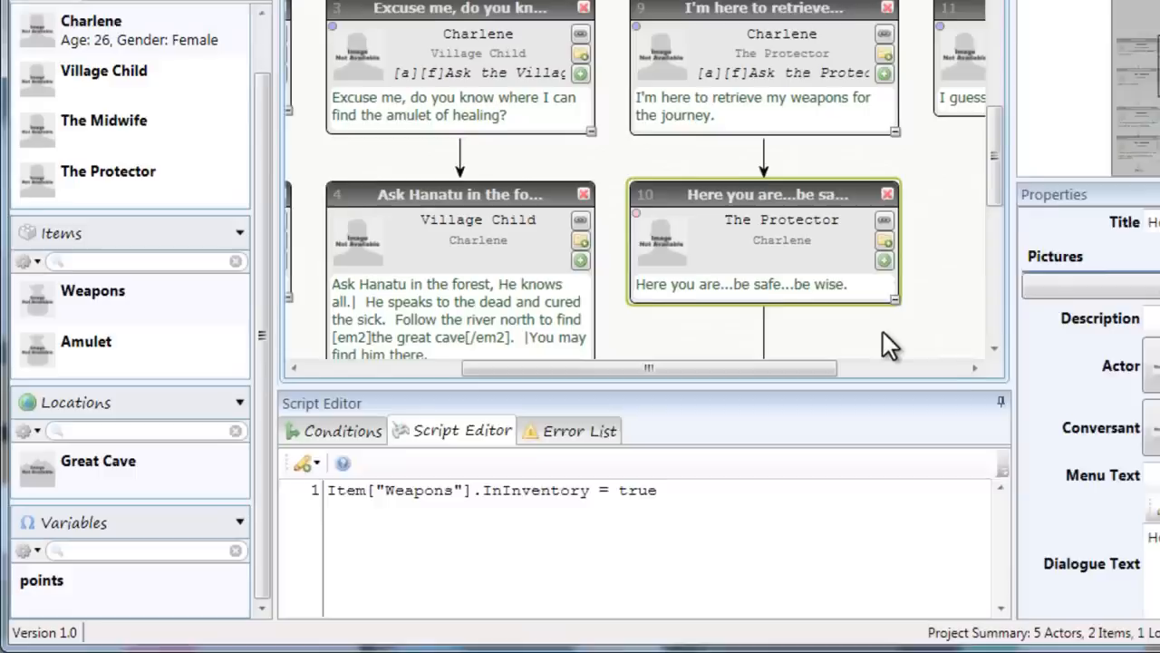
Compare the script and condition markers on nodes 10 and 9, checking node 9's condition and script
left_click(1083, 257)
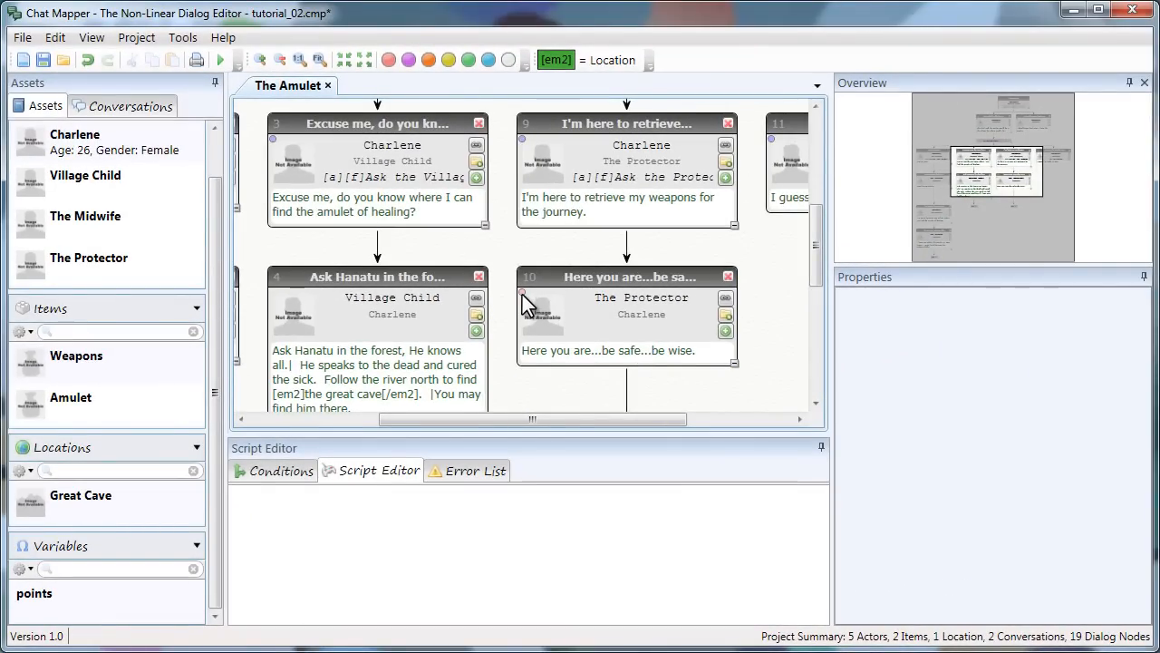
left_click(562, 312)
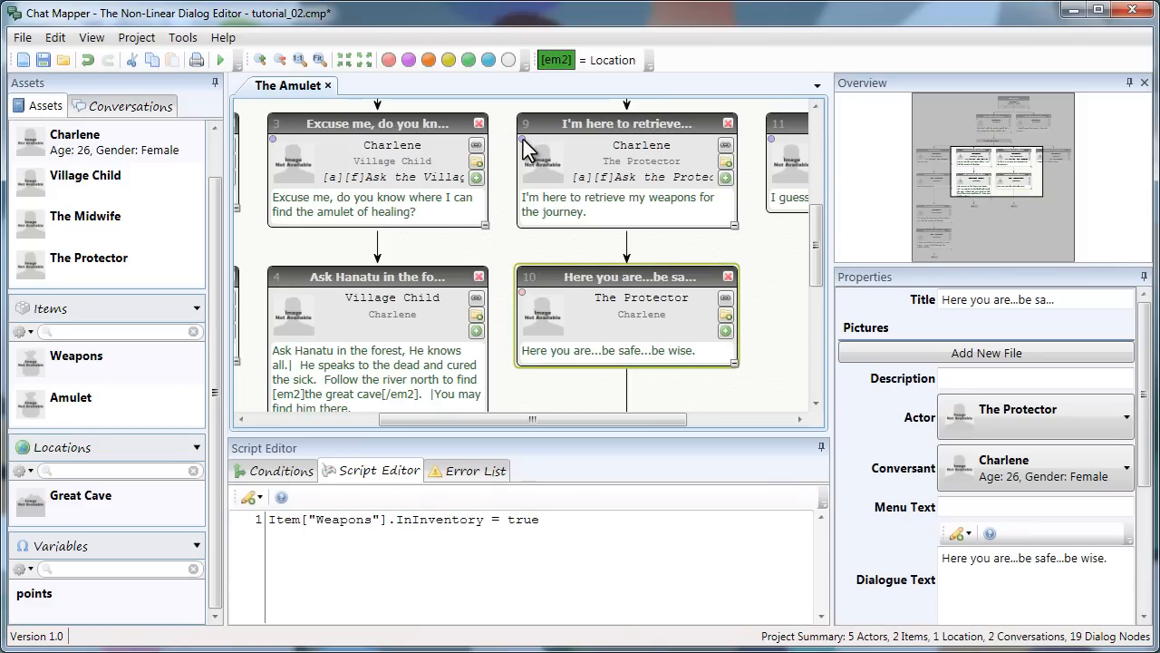
left_click(540, 176)
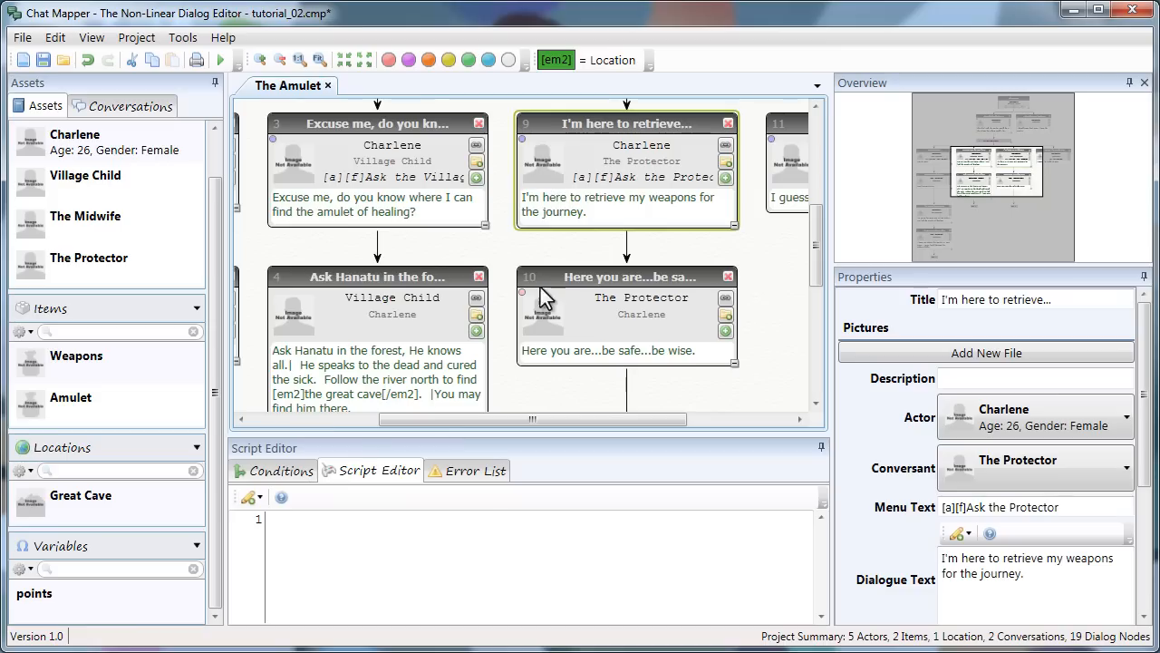
left_click(283, 479)
left_click(350, 472)
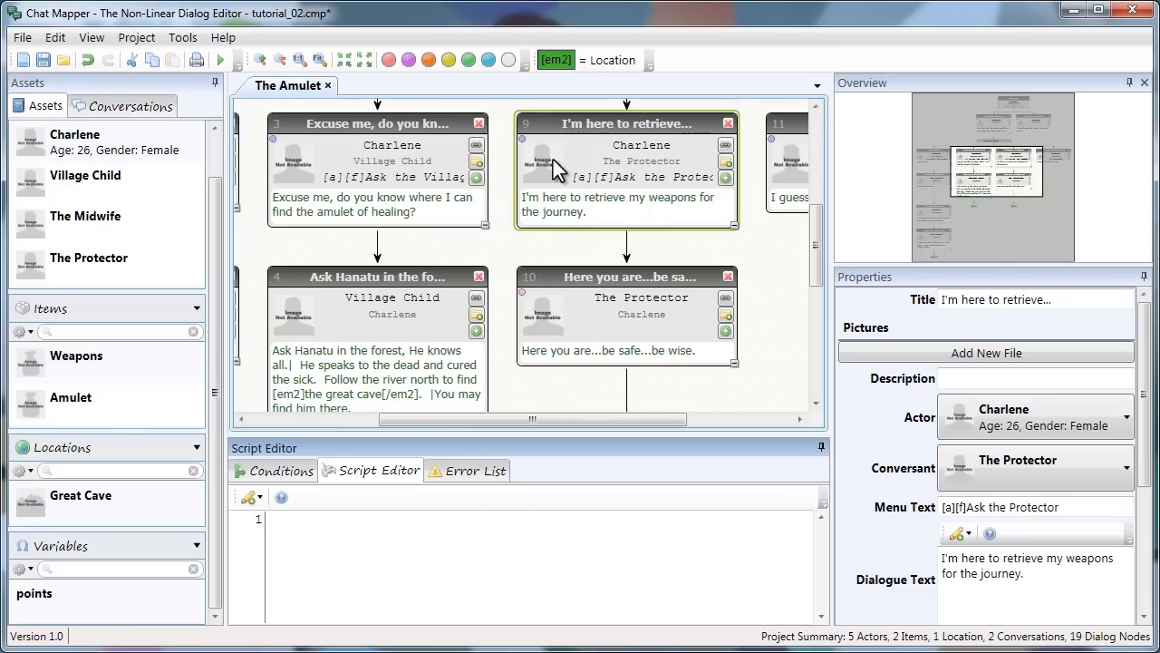
mouse_move(529, 420)
left_mouse_down()
mouse_move(455, 414)
mouse_move(512, 424)
mouse_move(531, 413)
left_mouse_up()
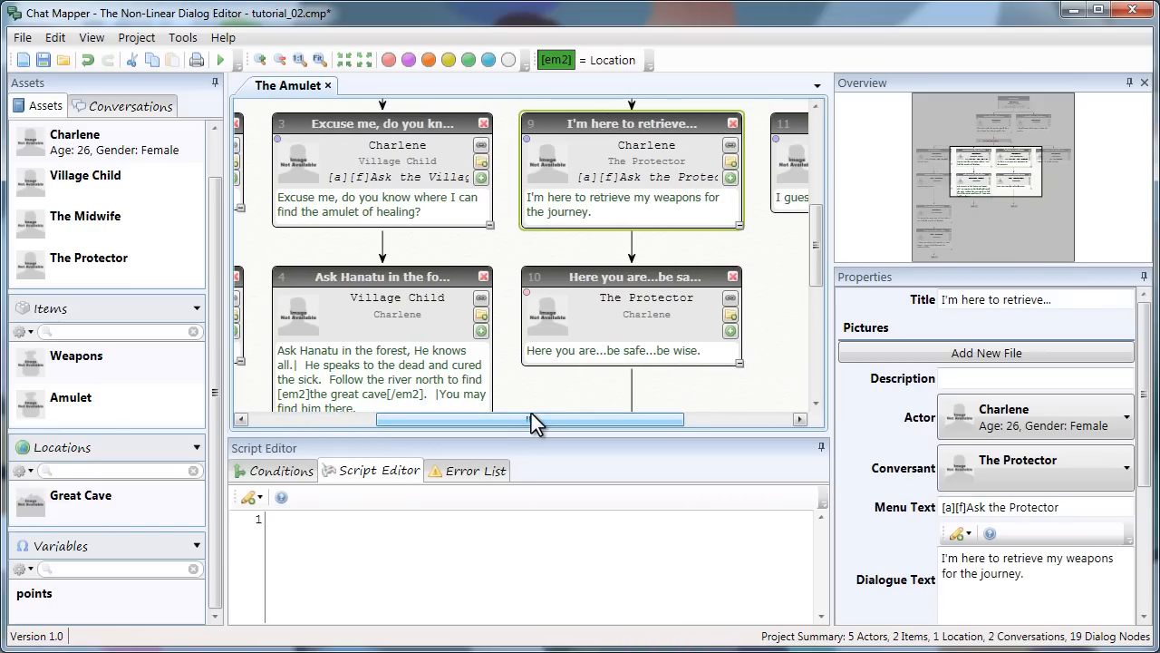
Start a second line in node 10's script with a reference to the points variable
left_click(593, 275)
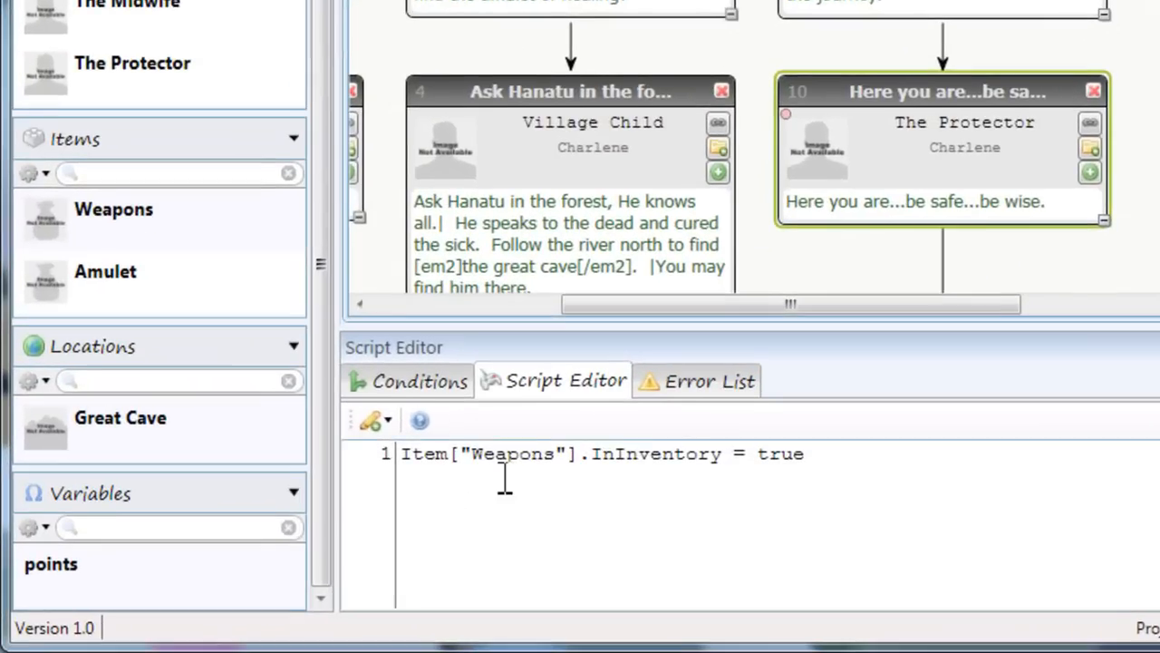
left_click(504, 479)
left_click(628, 480)
left_click(861, 475)
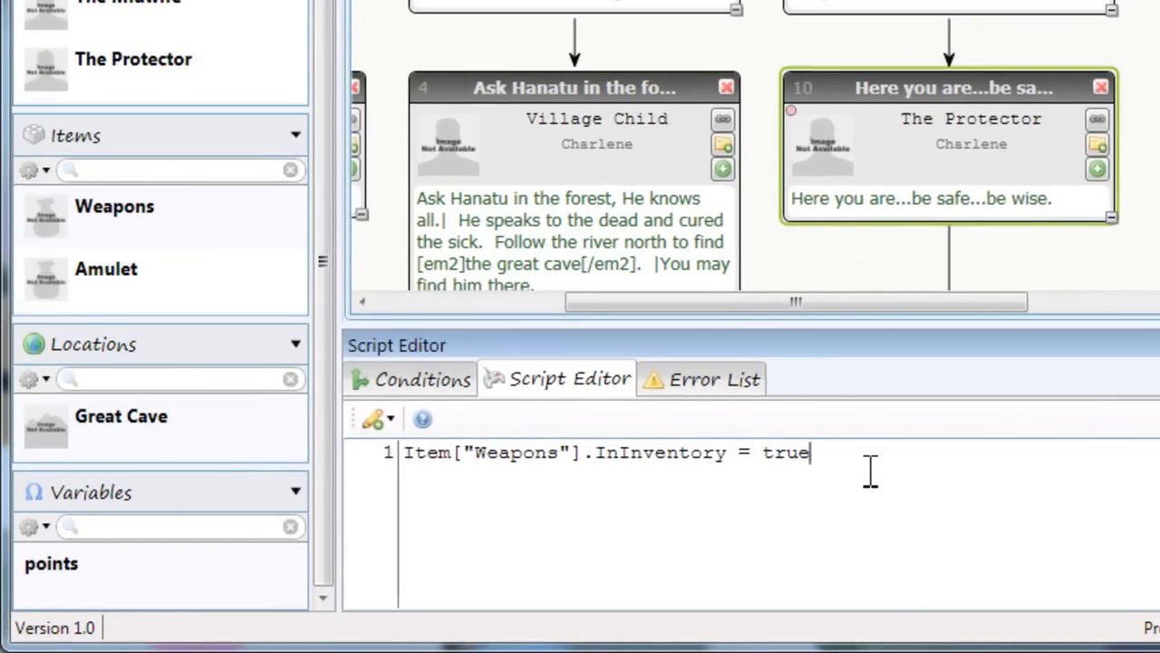
key("Return")
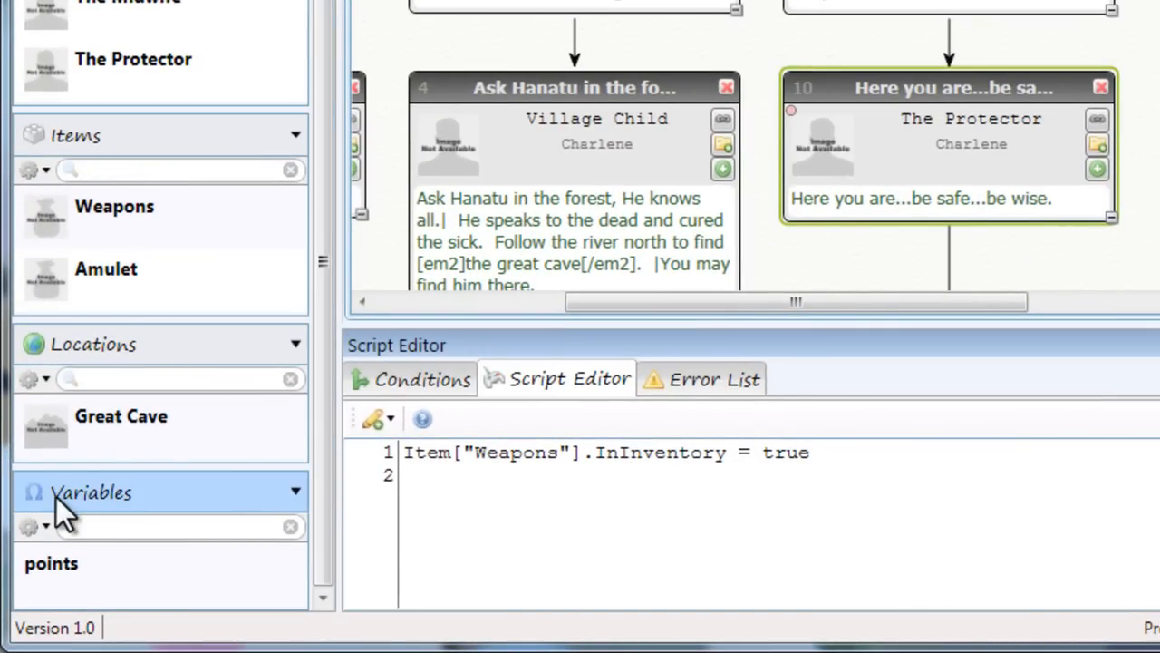
left_click(63, 567)
left_click(950, 122)
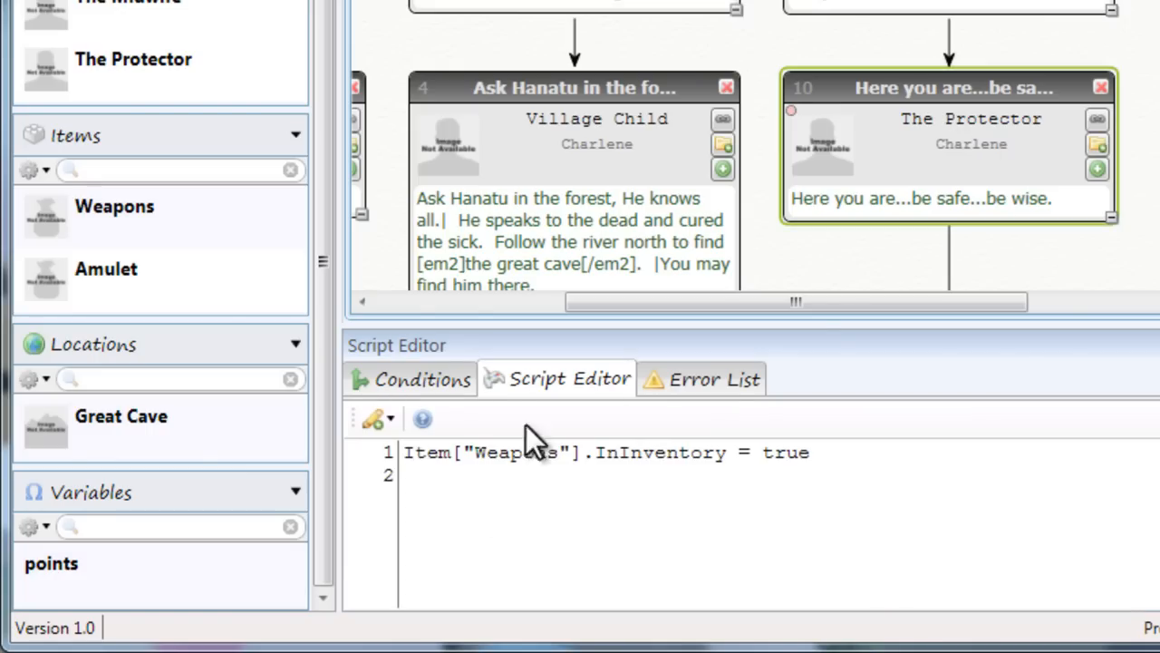
left_click_drag(43, 567, 443, 505)
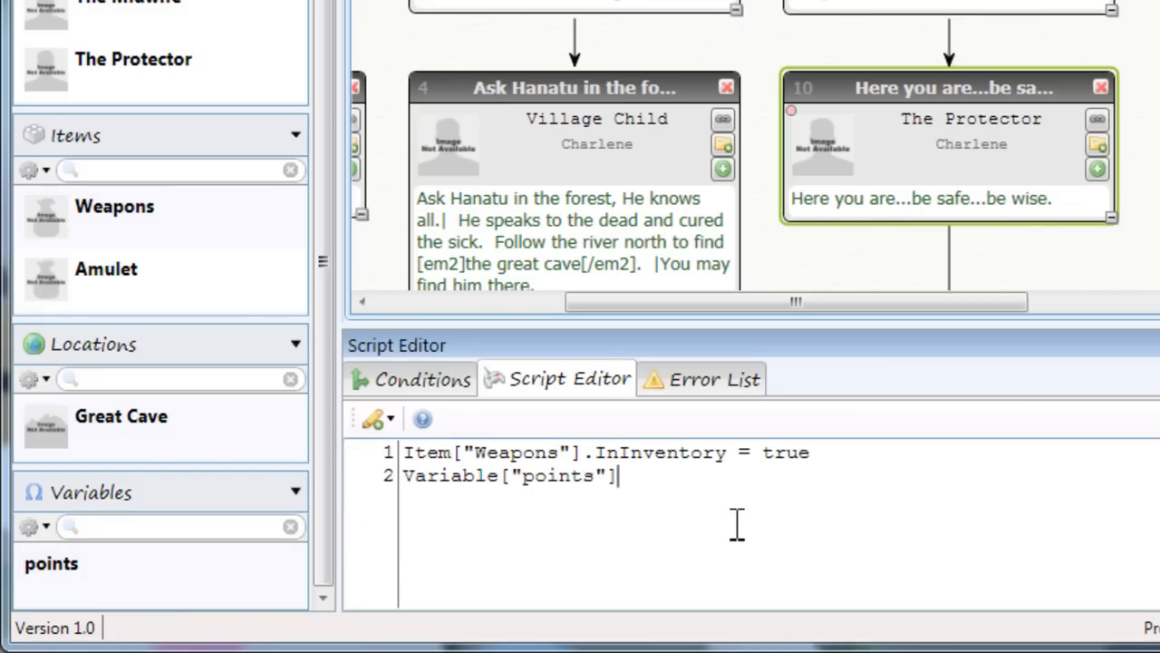
type("=")
key("BackSpace")
type("+= 100")
key("BackSpace")
key("BackSpace")
key("BackSpace")
key("BackSpace")
key("BackSpace")
key("BackSpace")
Complete the second script line as Variable["points"] = Variable["points"] + 100
type("=")
left_click_drag(34, 560, 740, 494)
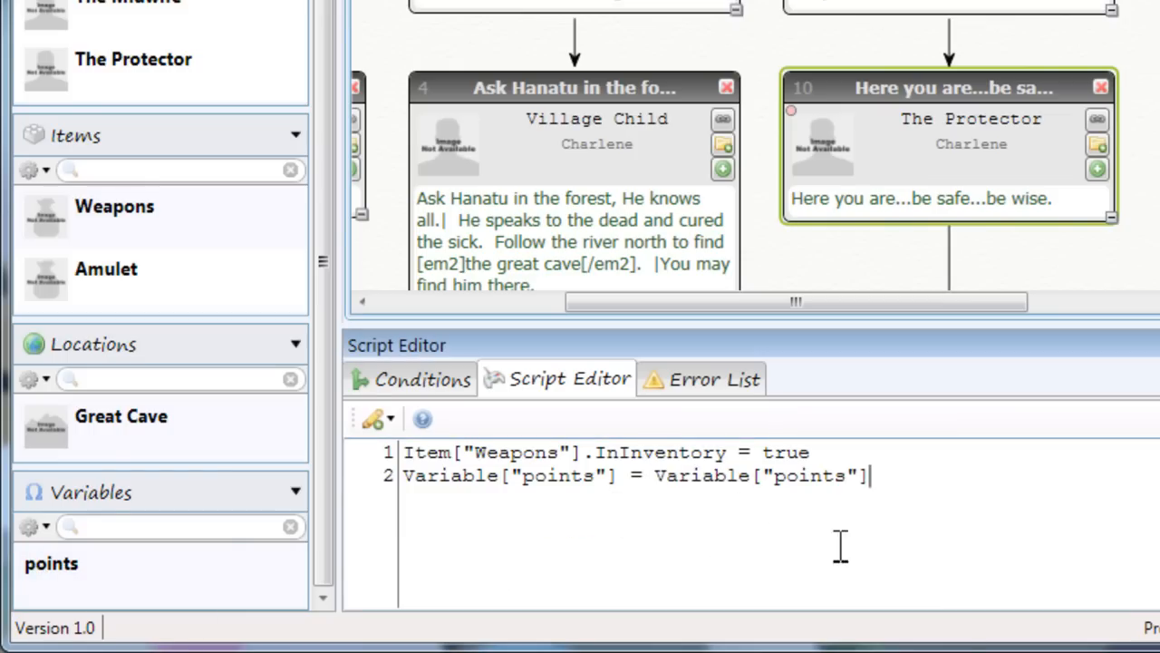
type("+ 100")
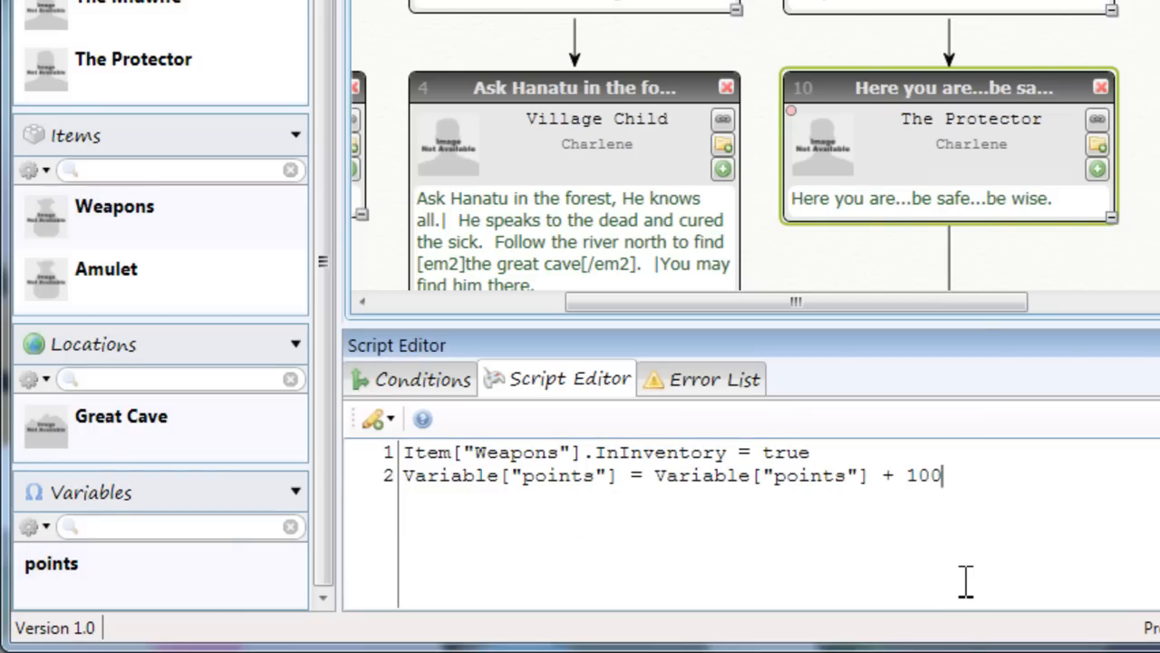
Insert the Set Status function template into the script of the Village Child's node 4
left_click_drag(933, 304, 899, 303)
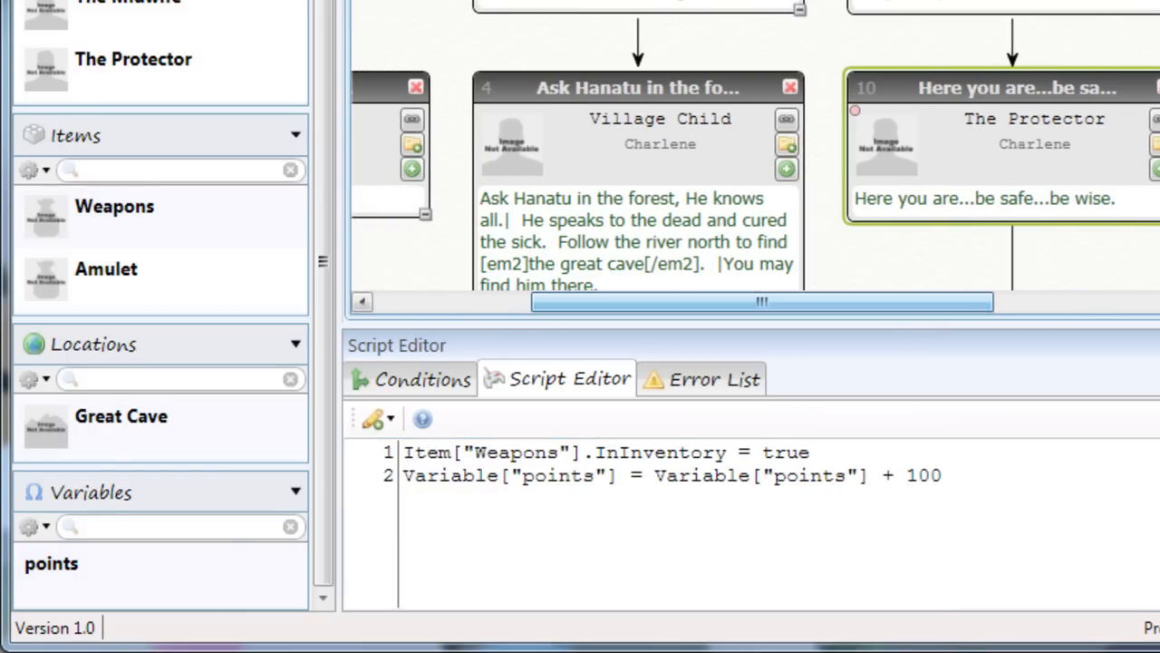
scroll(756, 146, "down", 2)
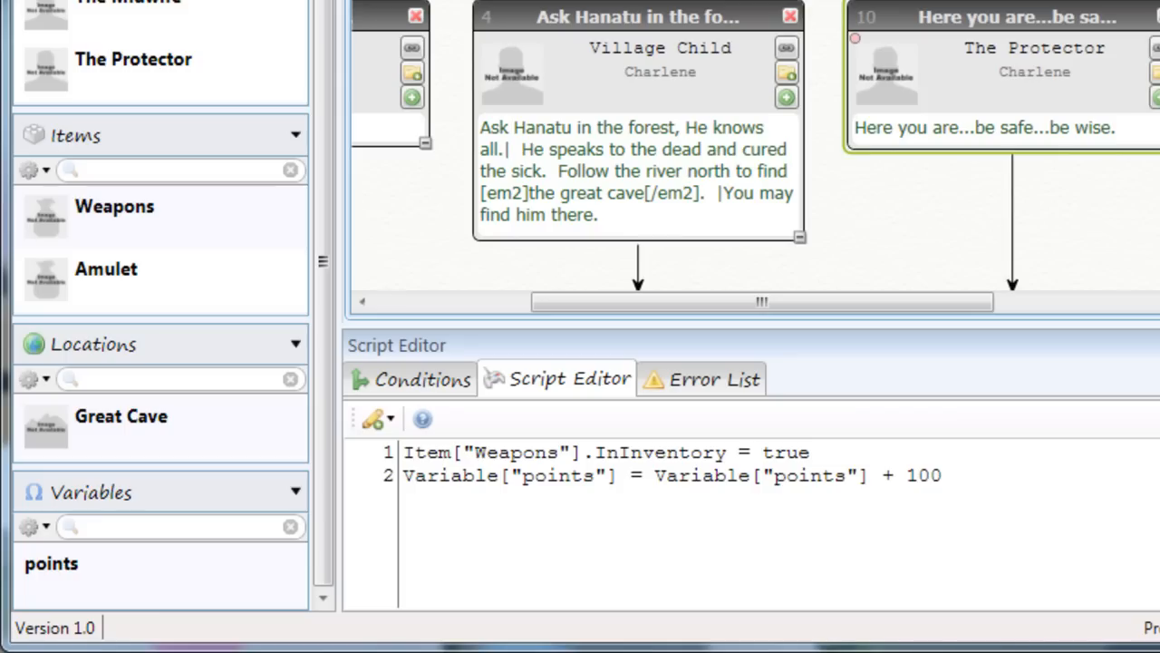
left_click(621, 106)
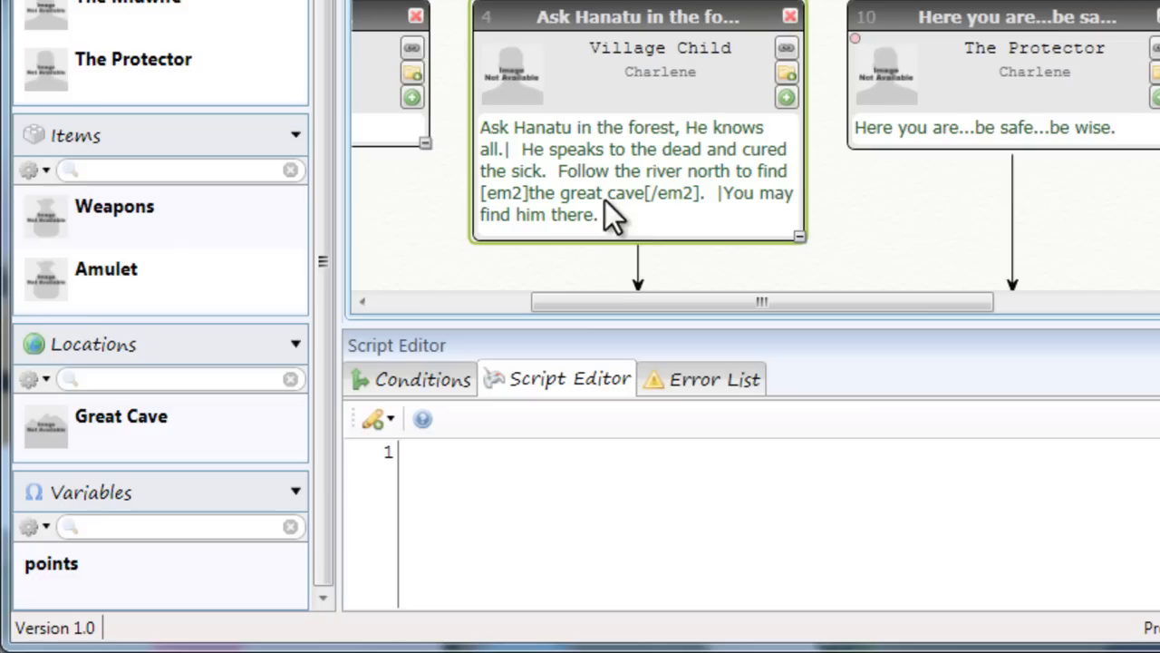
left_click(514, 493)
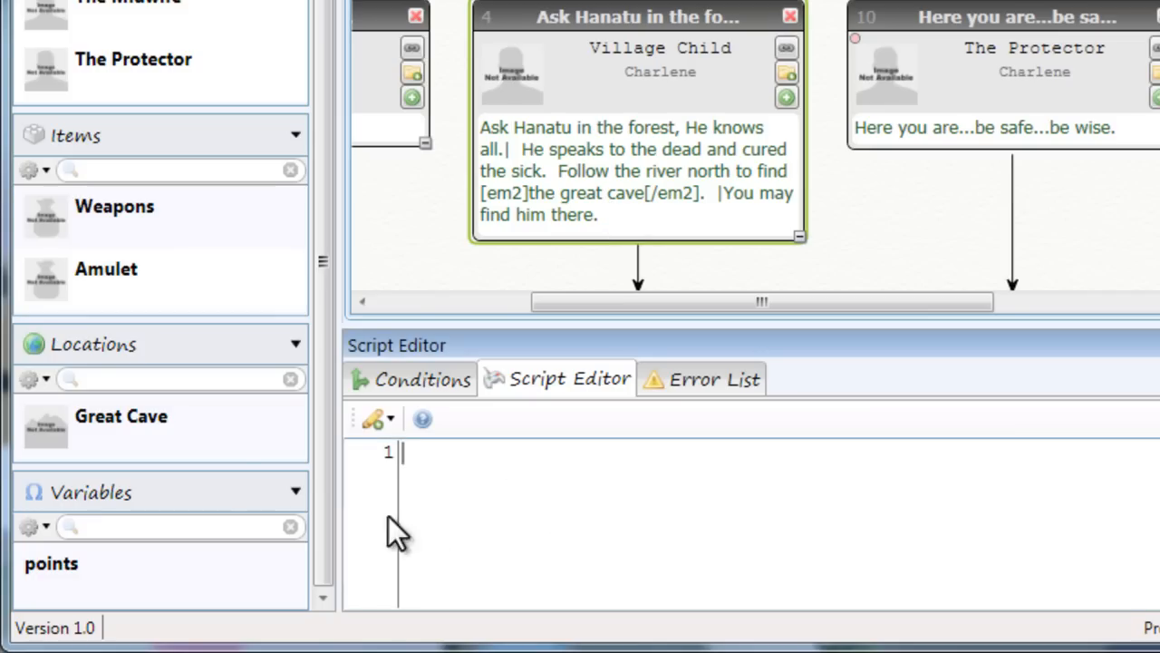
left_click(373, 420)
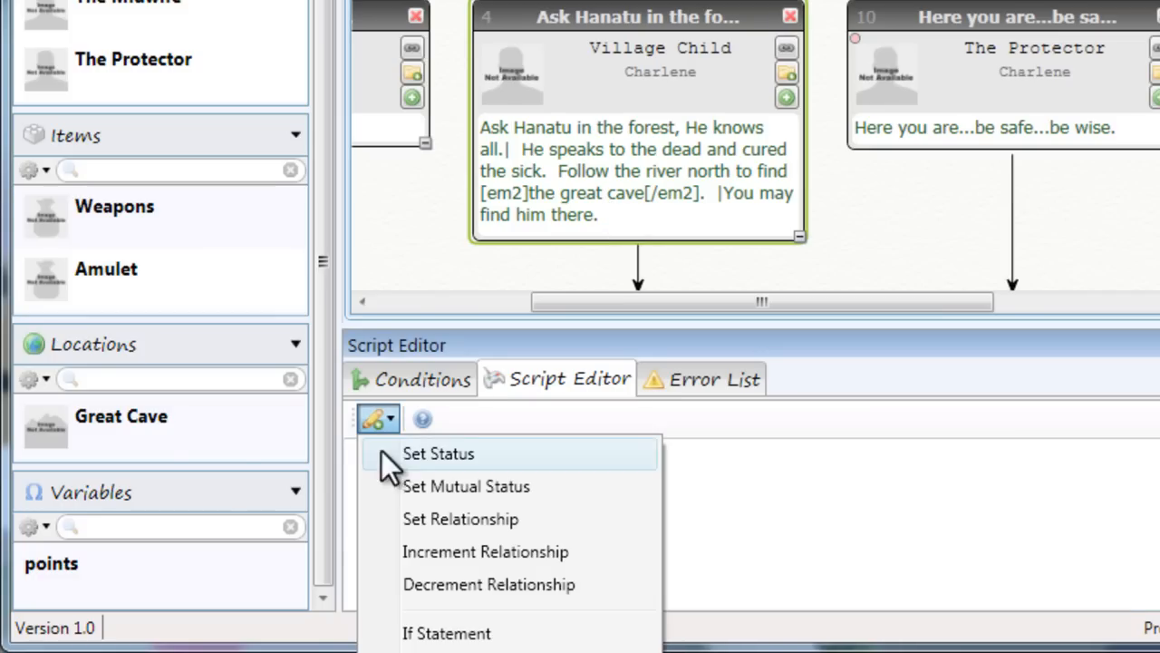
left_click(444, 496)
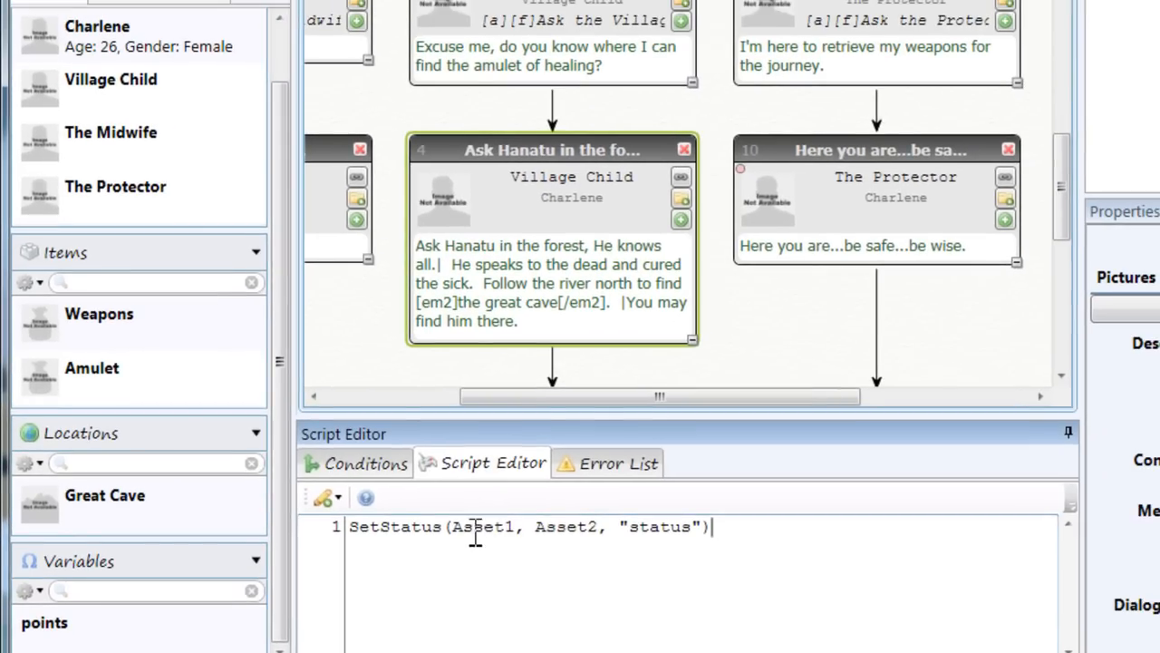
Fill in the SetStatus call with the node's conversant actor, the Great Cave location and the status "LearnedAbout"
double_click(553, 455)
left_click_drag(82, 32, 479, 591)
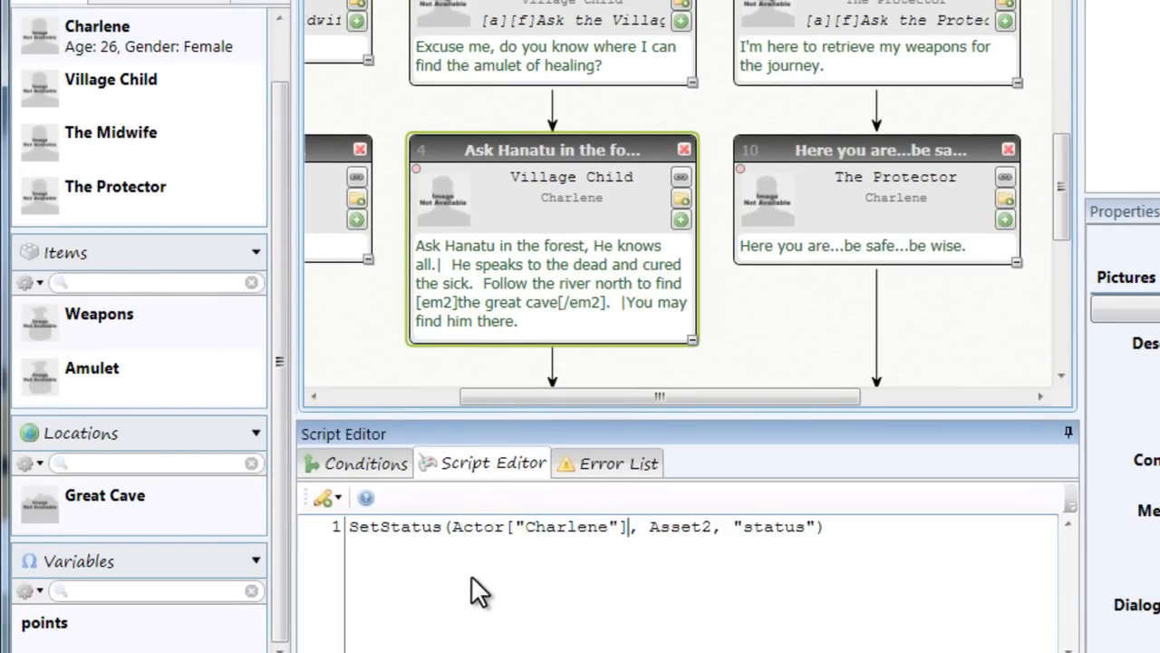
double_click(661, 527)
left_click_drag(100, 504, 666, 593)
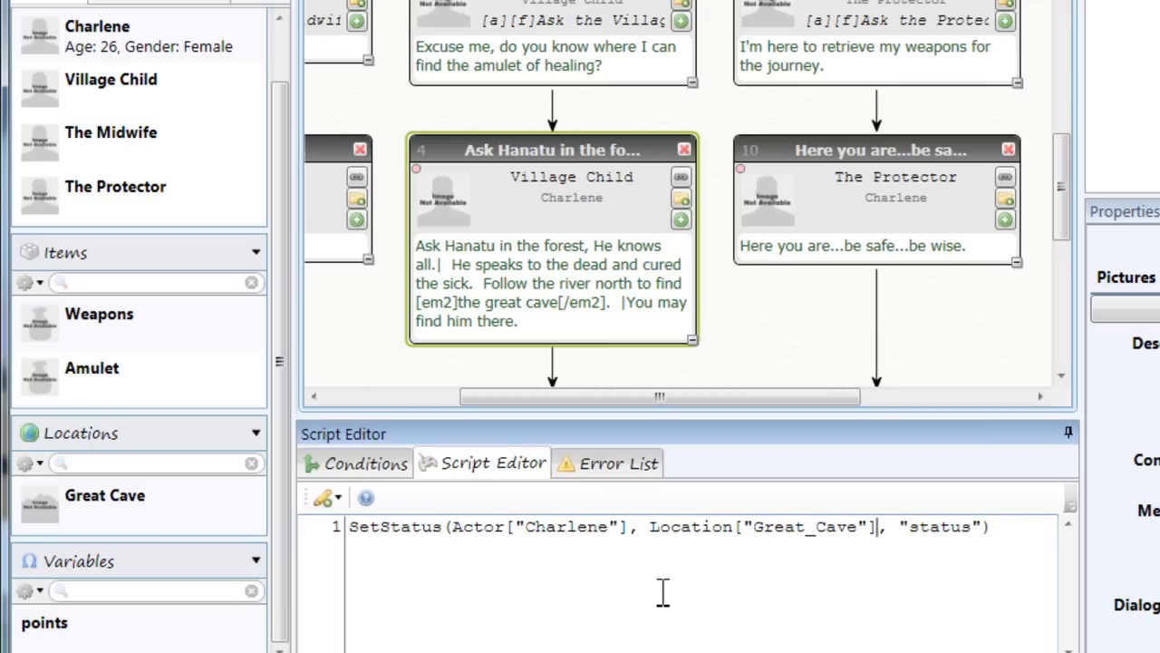
double_click(936, 527)
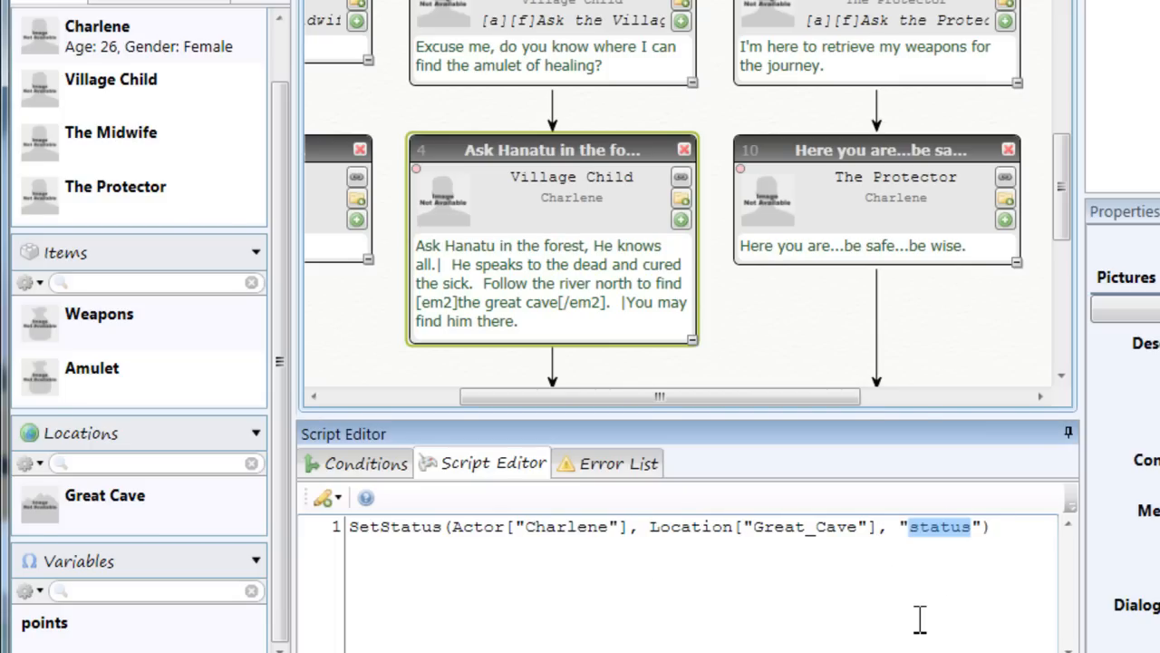
type("LearnedAbout")
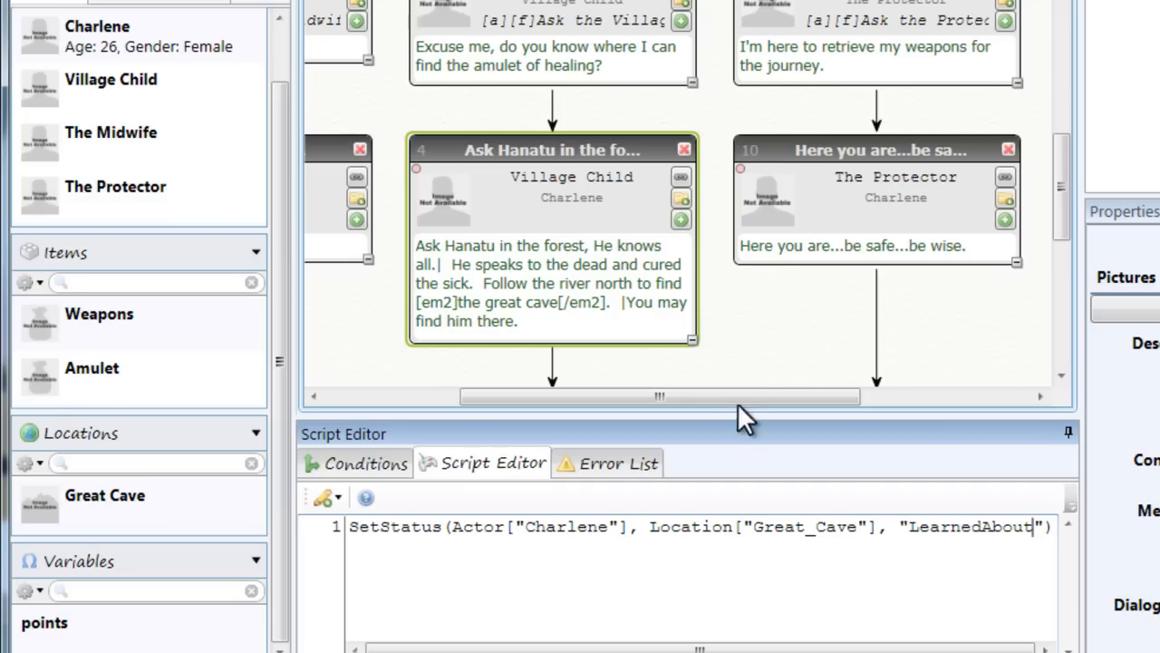
Clear the existing SimStatus conditions from node 11, "I guess I'm ready to go..."
left_click(774, 300)
left_click_drag(775, 397, 938, 397)
left_click_drag(1060, 186, 1062, 135)
left_click(889, 151)
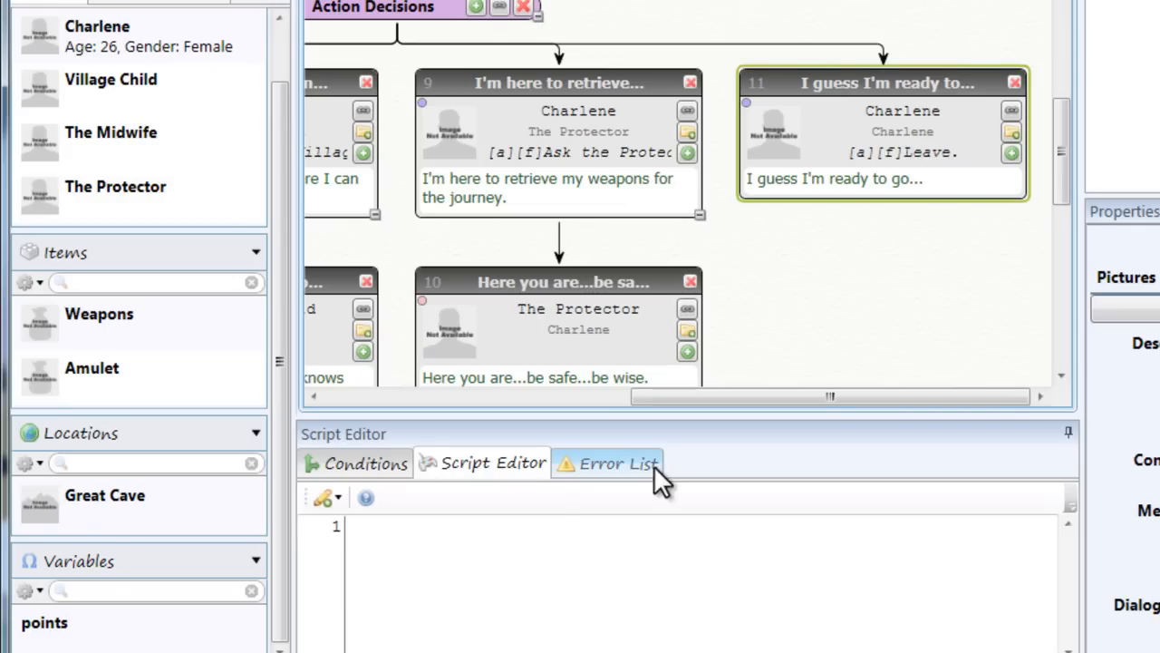
left_click(332, 472)
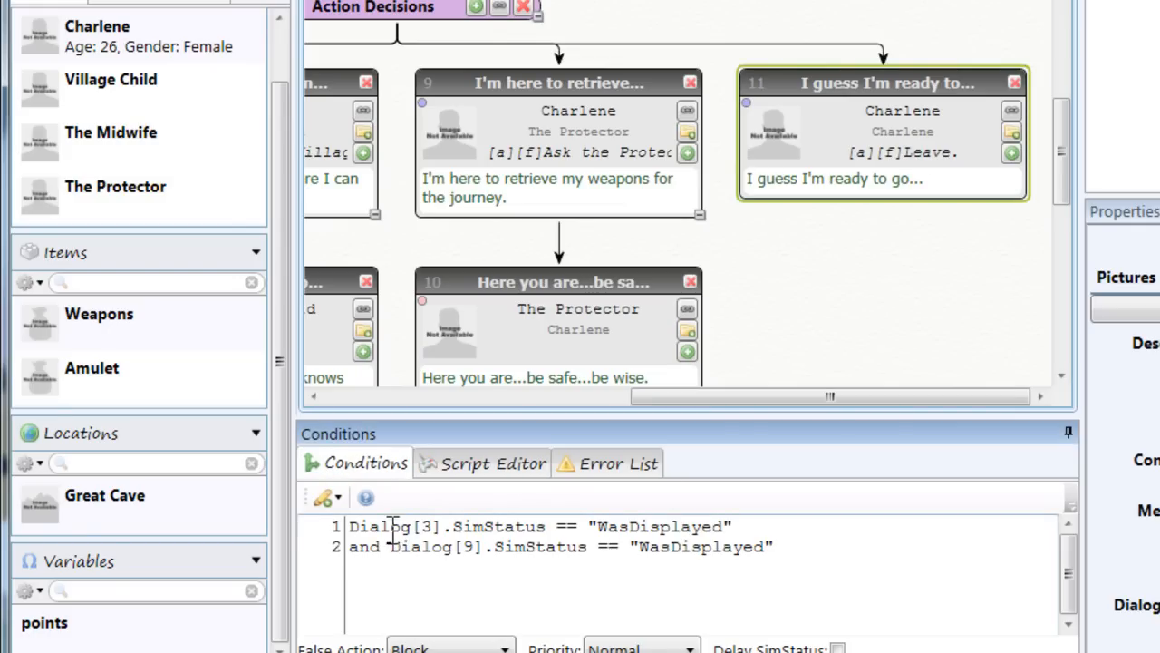
left_click_drag(661, 396, 576, 397)
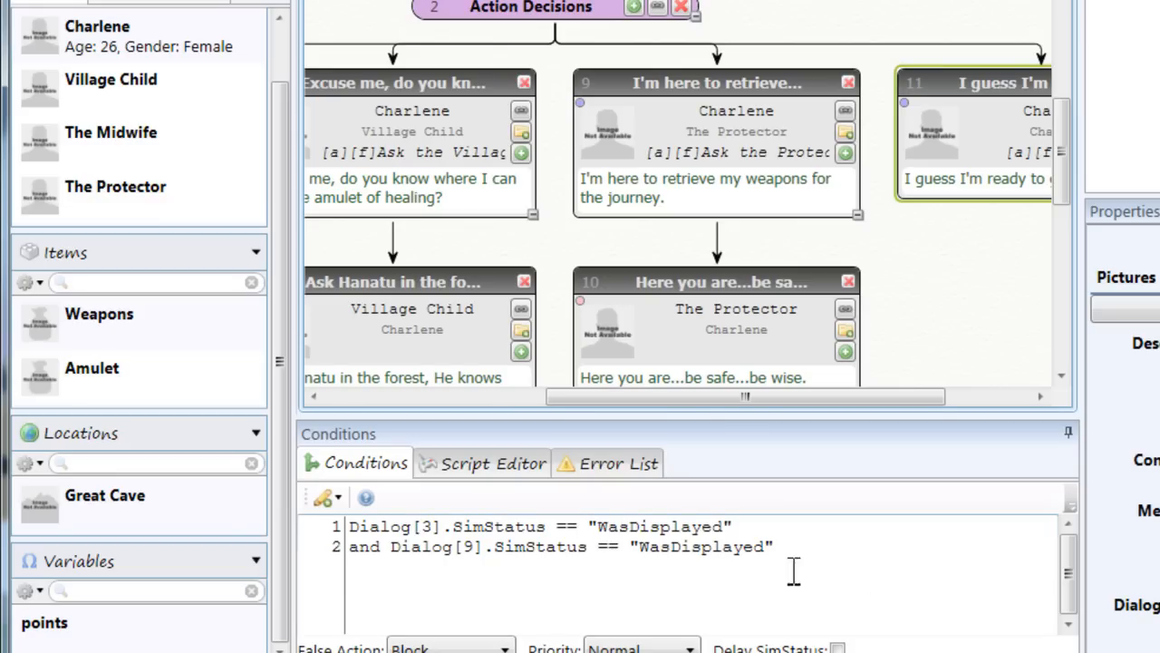
left_click_drag(842, 568, 278, 513)
key("BackSpace")
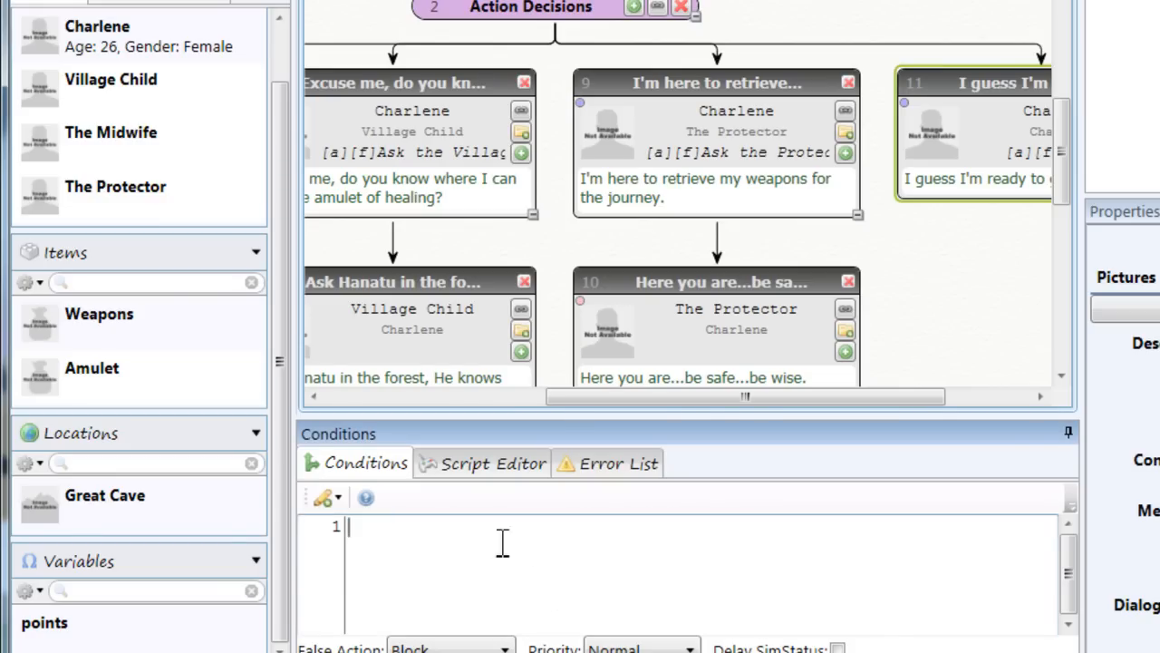
Enter Item["Weapons"].InInventory == true as the first condition line of node 11, using the Weapons item reference
left_click(326, 494)
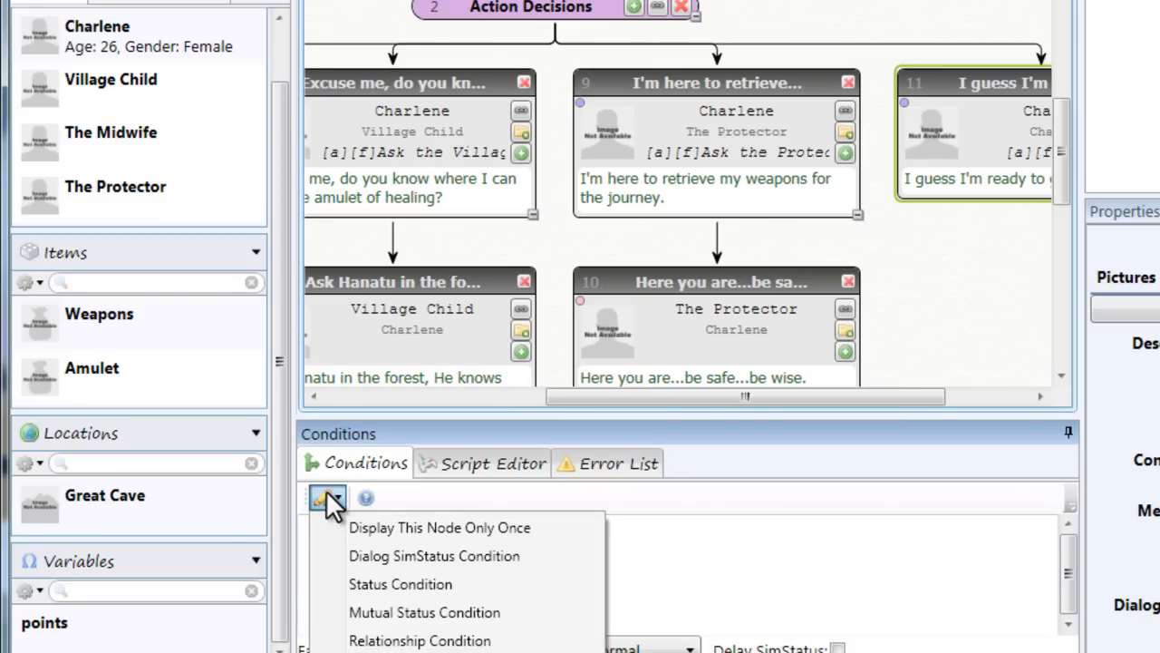
left_click(327, 494)
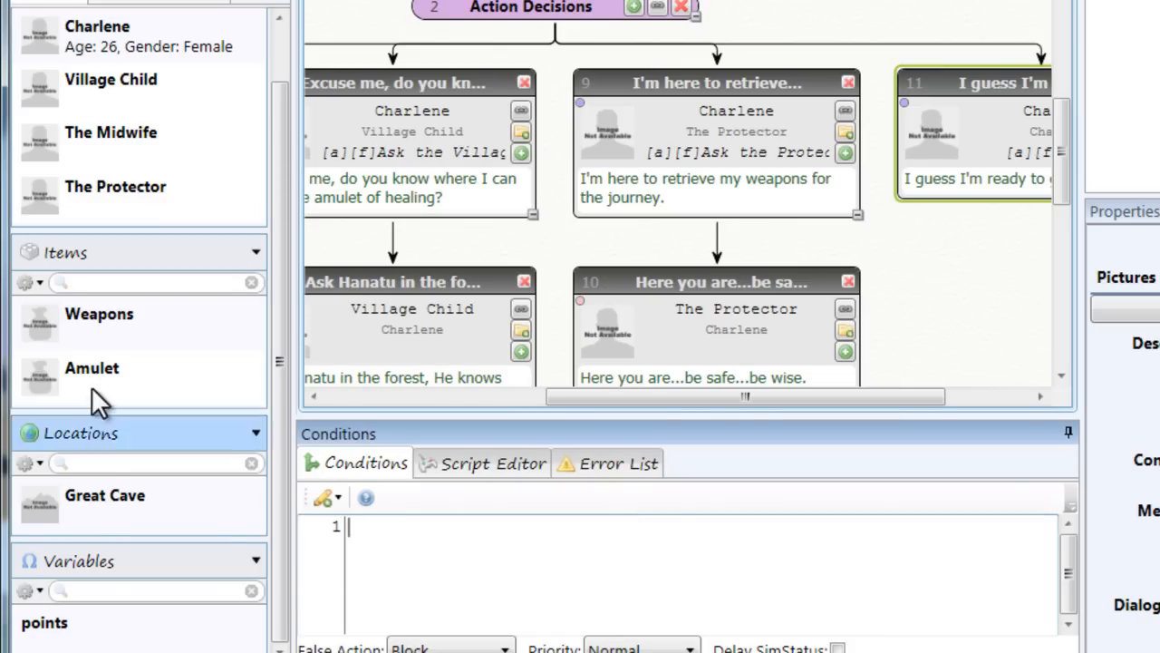
left_click_drag(125, 326, 472, 570)
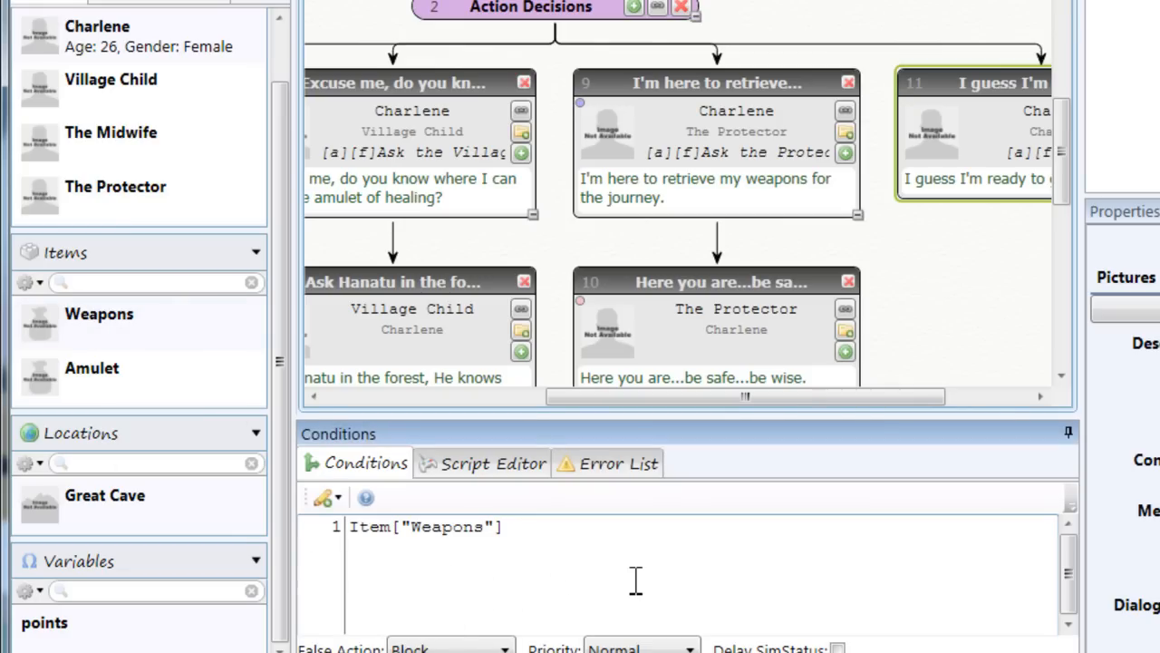
type(".InInventory == true")
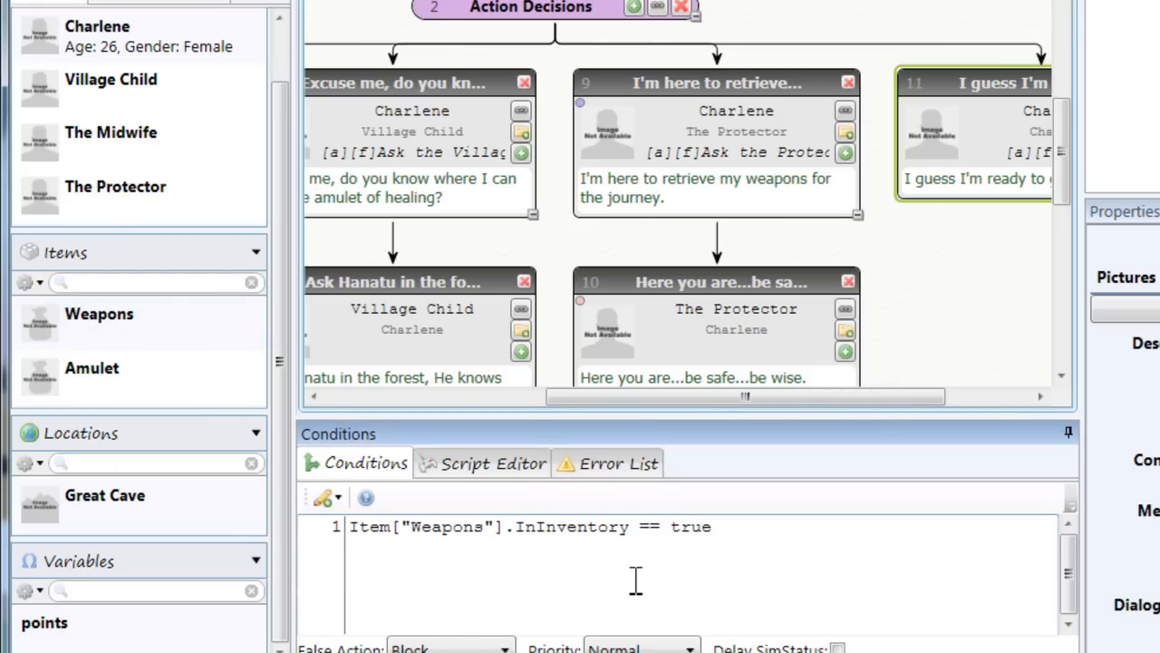
double_click(647, 535)
left_click(660, 537)
Append the GetStatus condition template to node 11's conditions as a second line joined with "and"
left_click(748, 537)
left_click(323, 504)
left_click(380, 611)
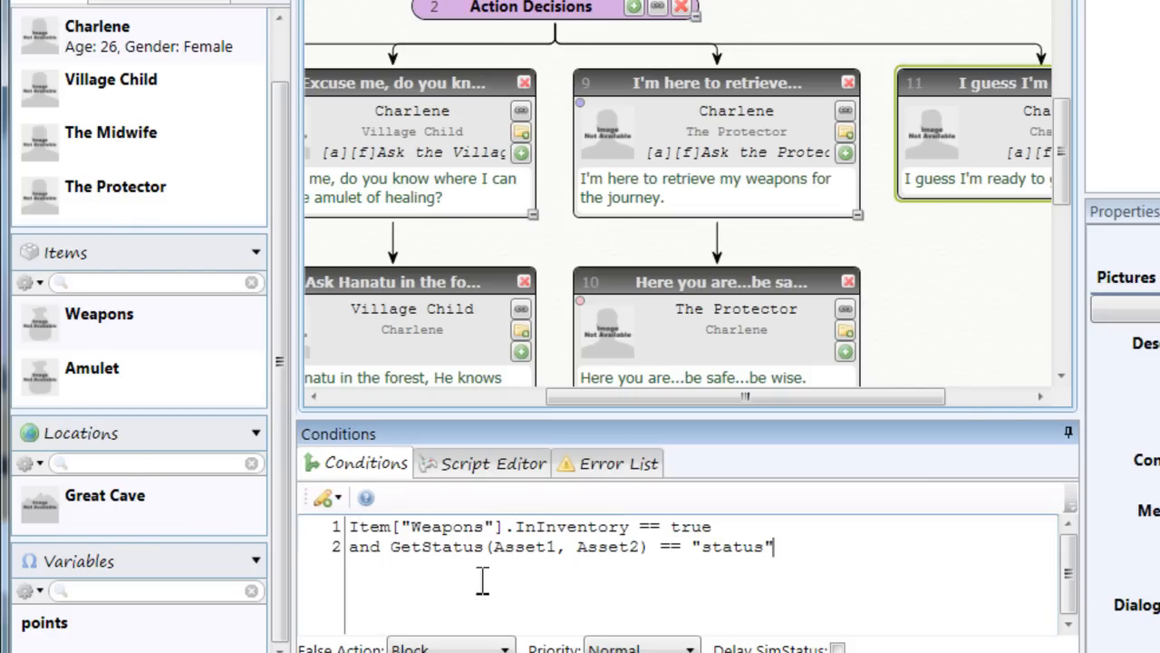
Fill in the GetStatus condition with node 11's speaking actor, the Great Cave location and the status "LearnedAbout"
double_click(524, 547)
left_click_drag(82, 41, 525, 546)
double_click(721, 547)
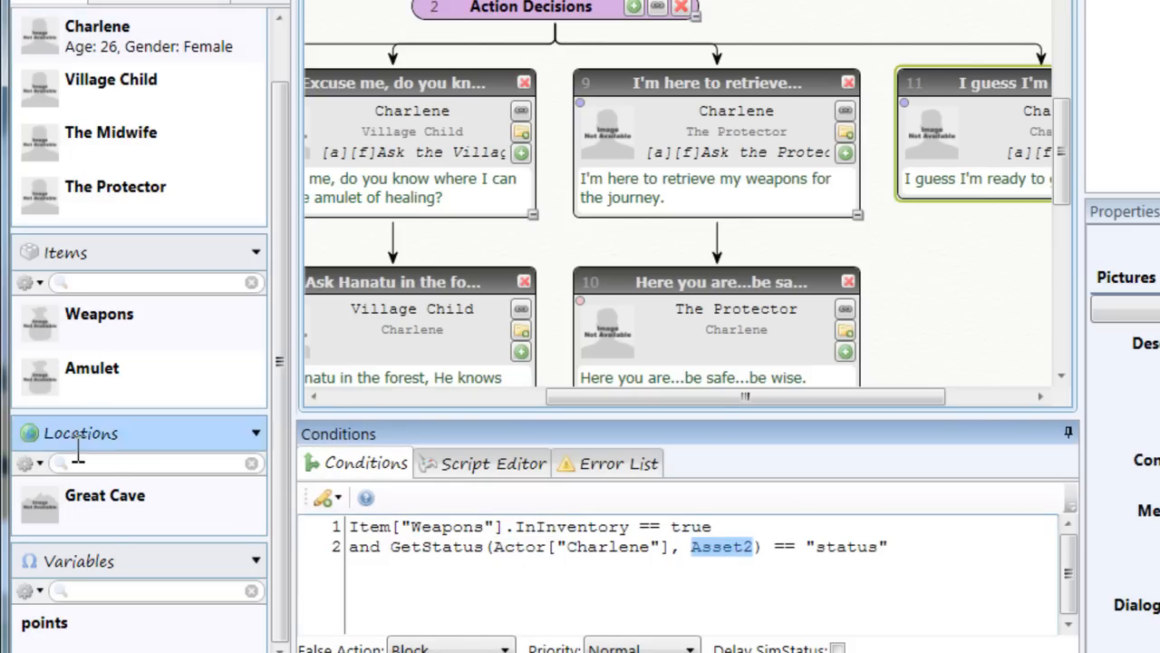
left_click_drag(99, 510, 888, 575)
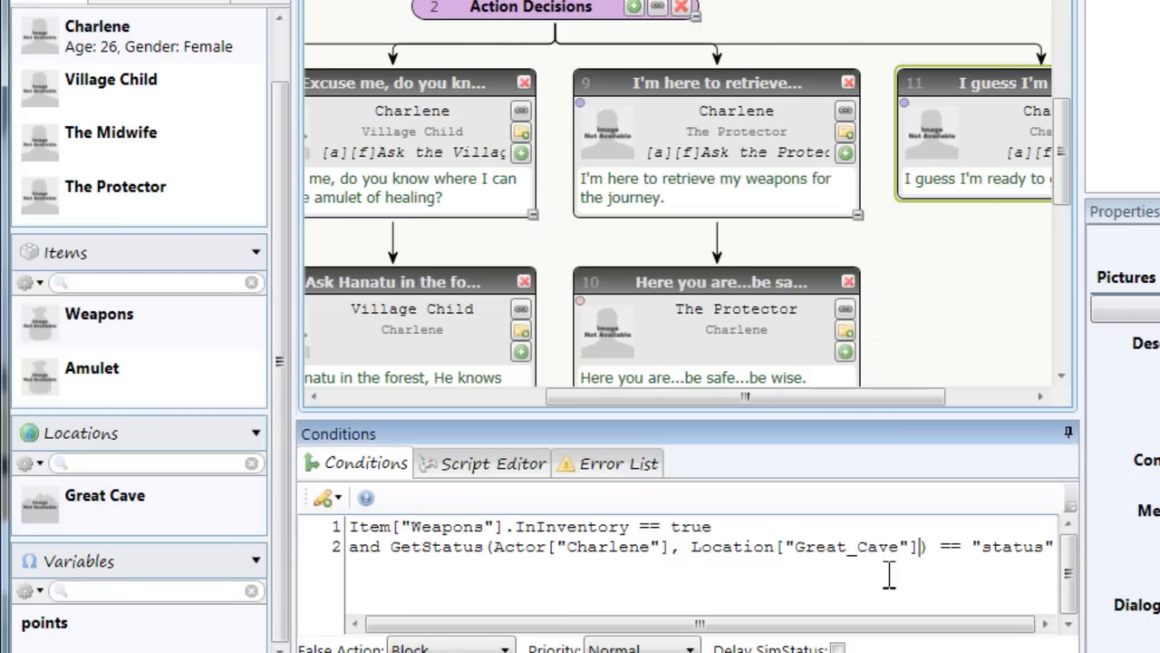
double_click(1027, 546)
type("LearnedA")
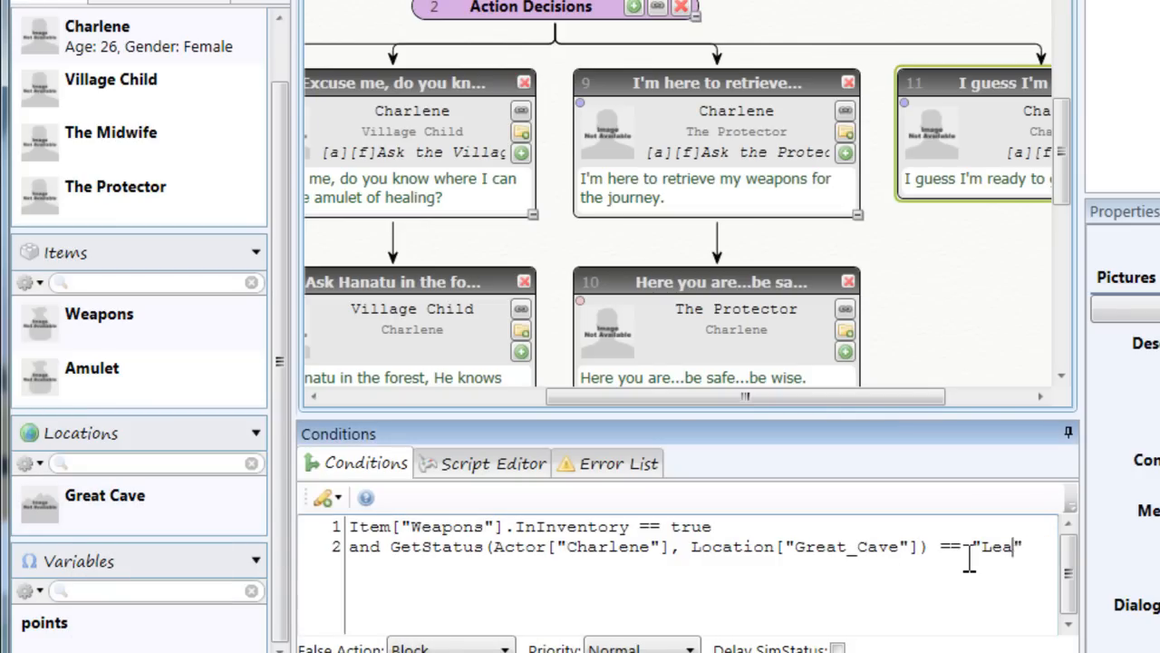
type("bout")
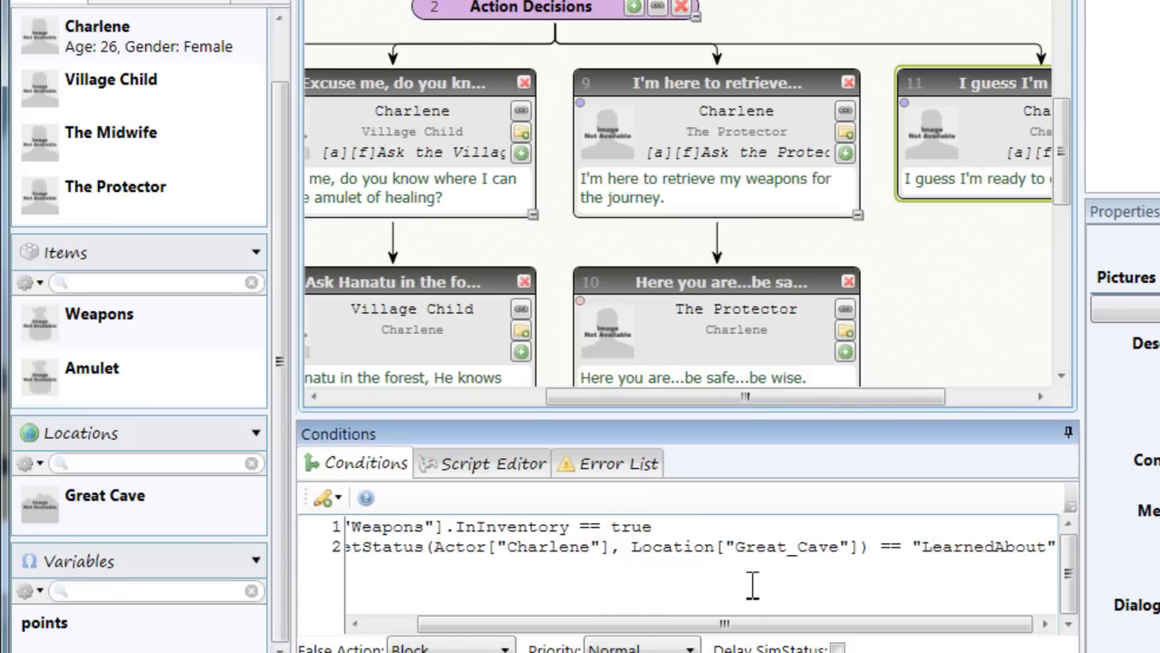
left_click_drag(746, 629, 651, 627)
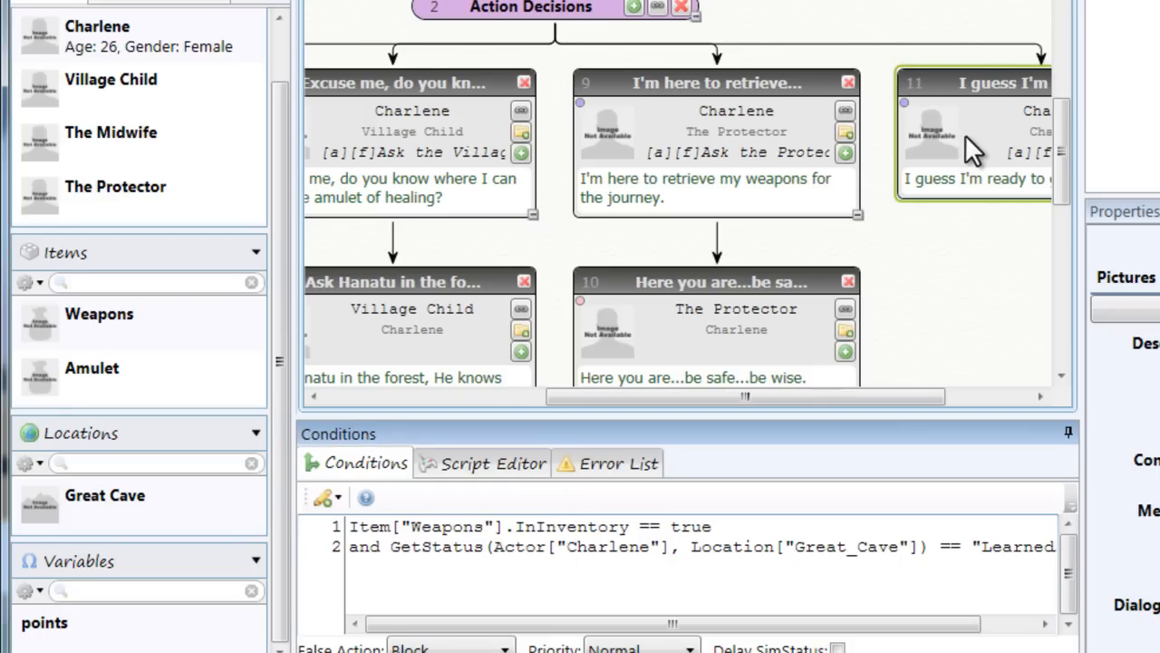
left_click_drag(359, 526, 725, 524)
left_click(736, 527)
left_click_drag(834, 625, 777, 629)
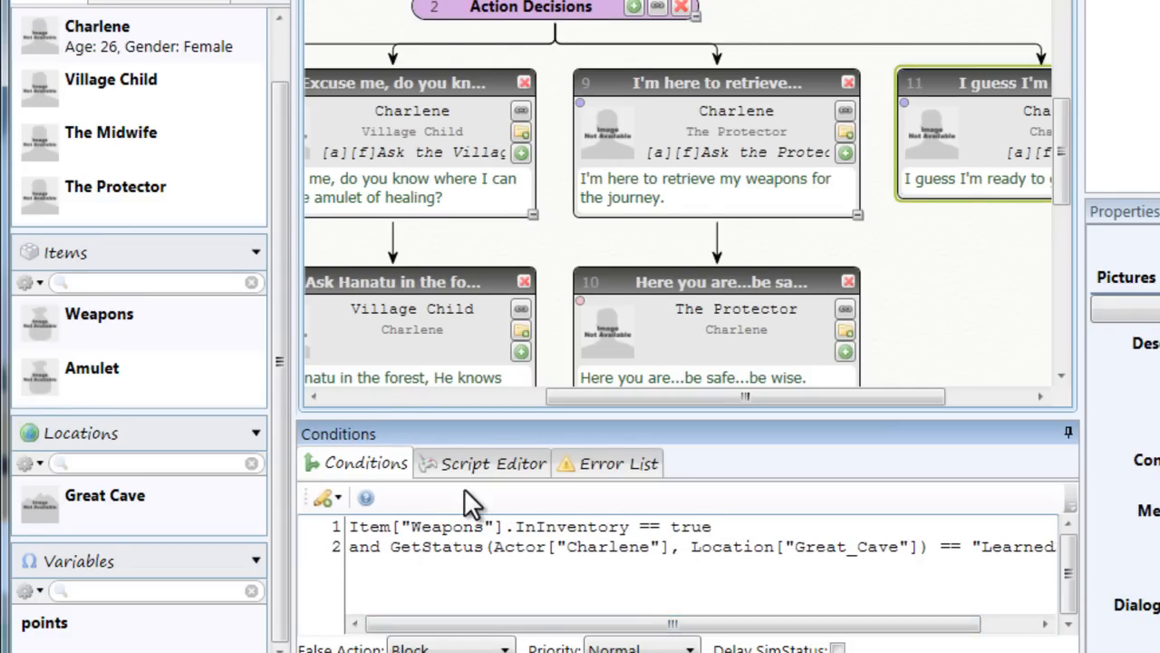